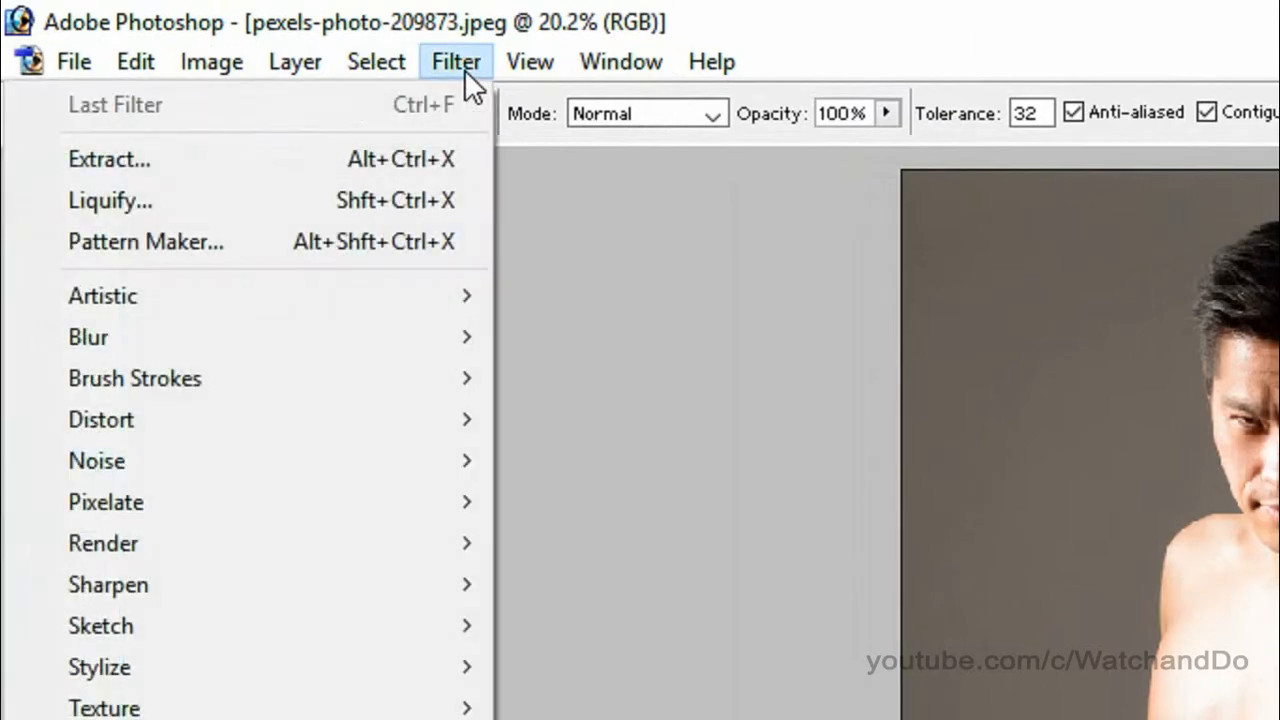
- Open the Liquify filter on the photo and set the preview zoom to 100%, framing the man's torso
left_click(417, 196)
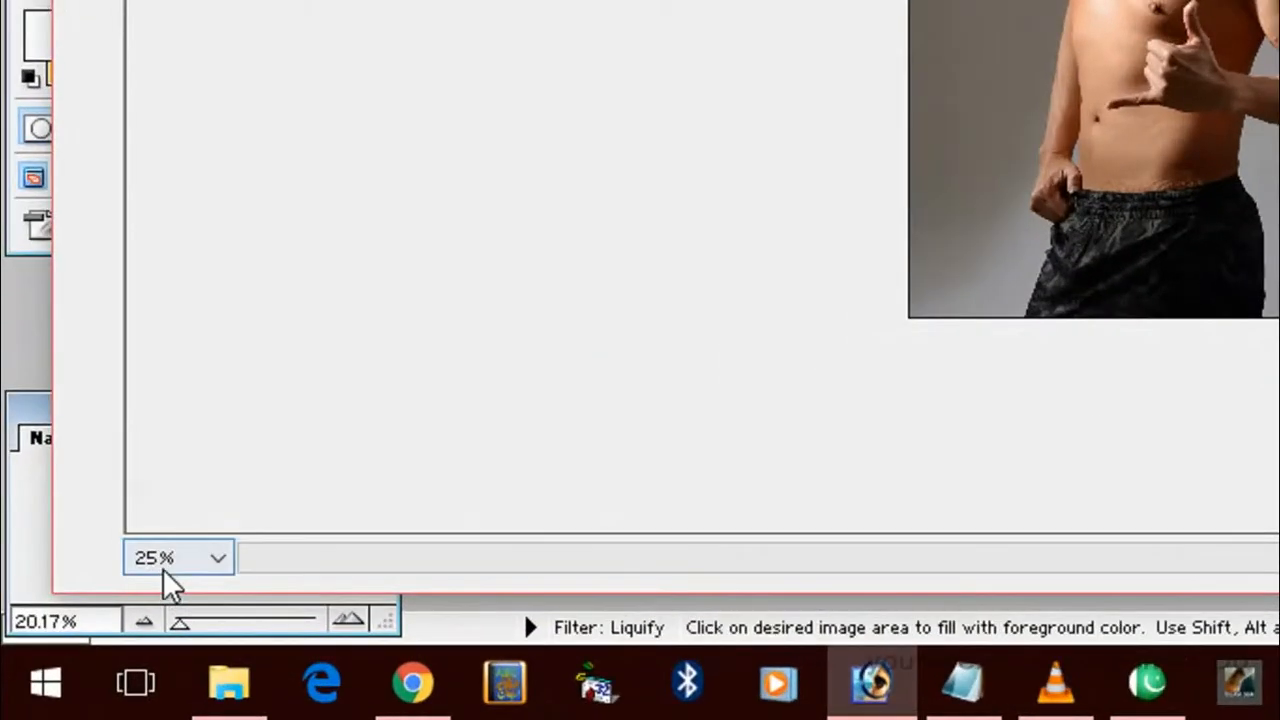
left_click(83, 643)
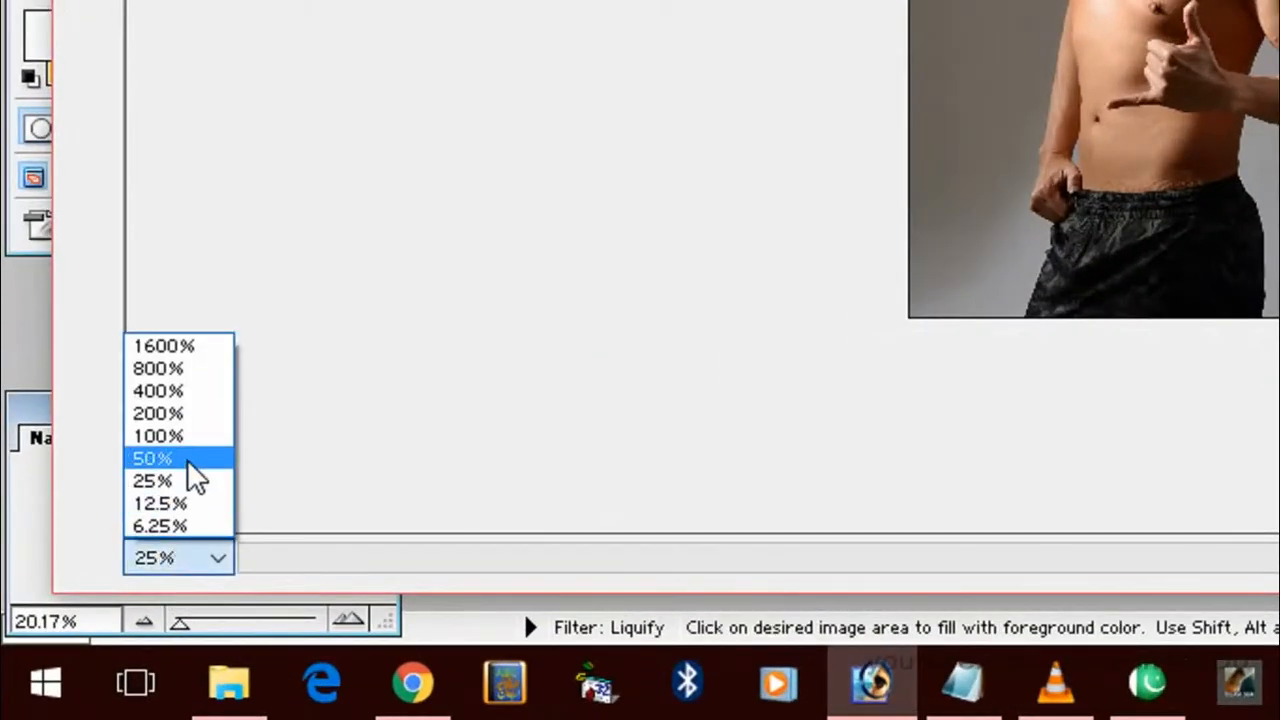
left_click(192, 447)
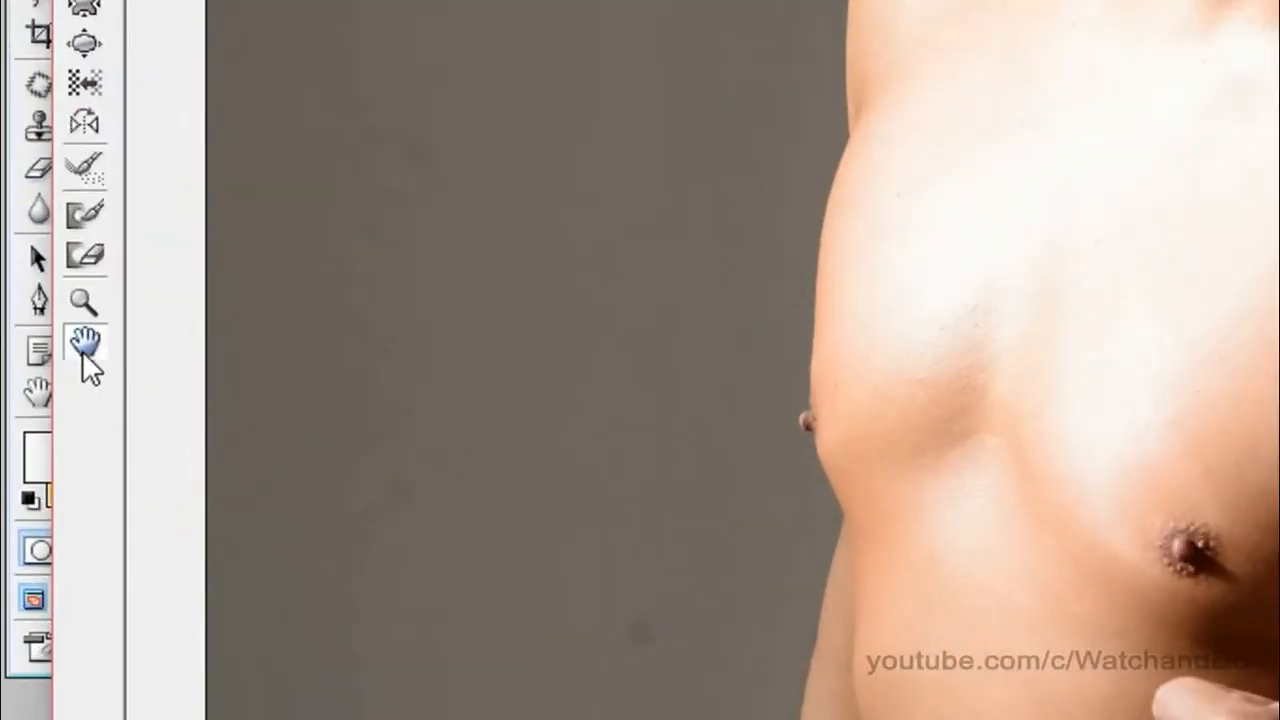
left_click(42, 318)
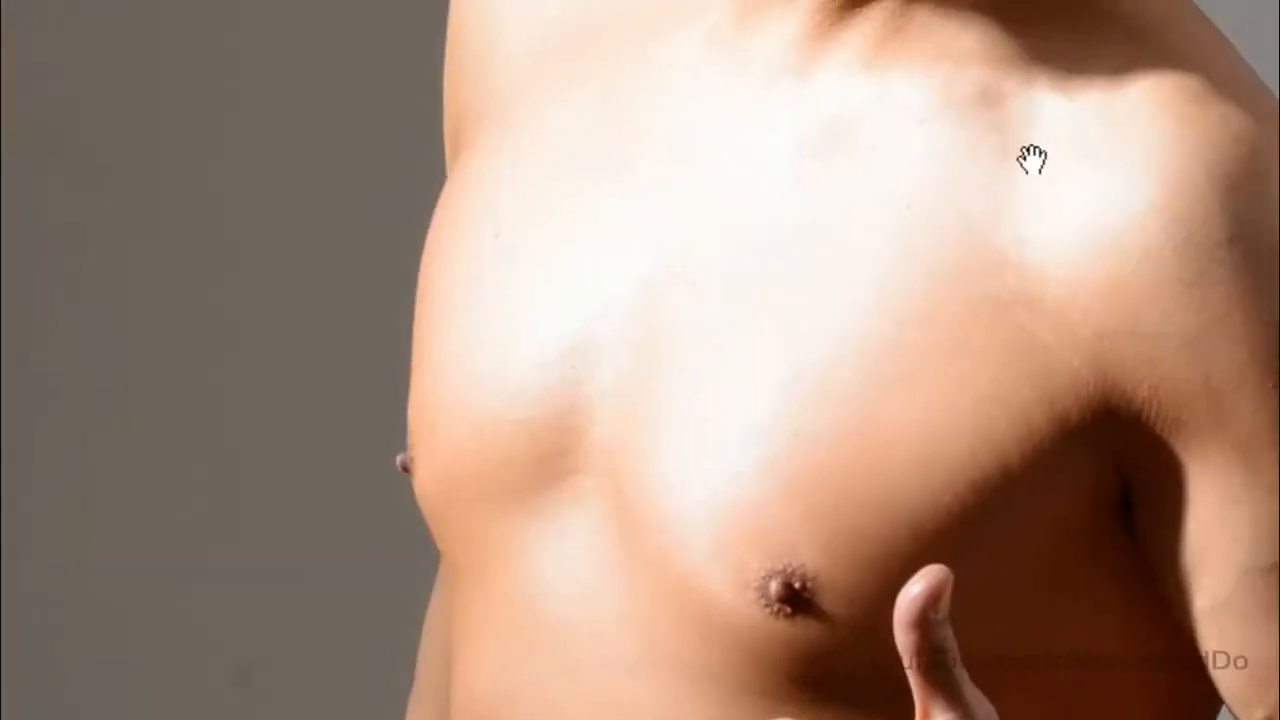
left_click_drag(926, 249, 896, 178)
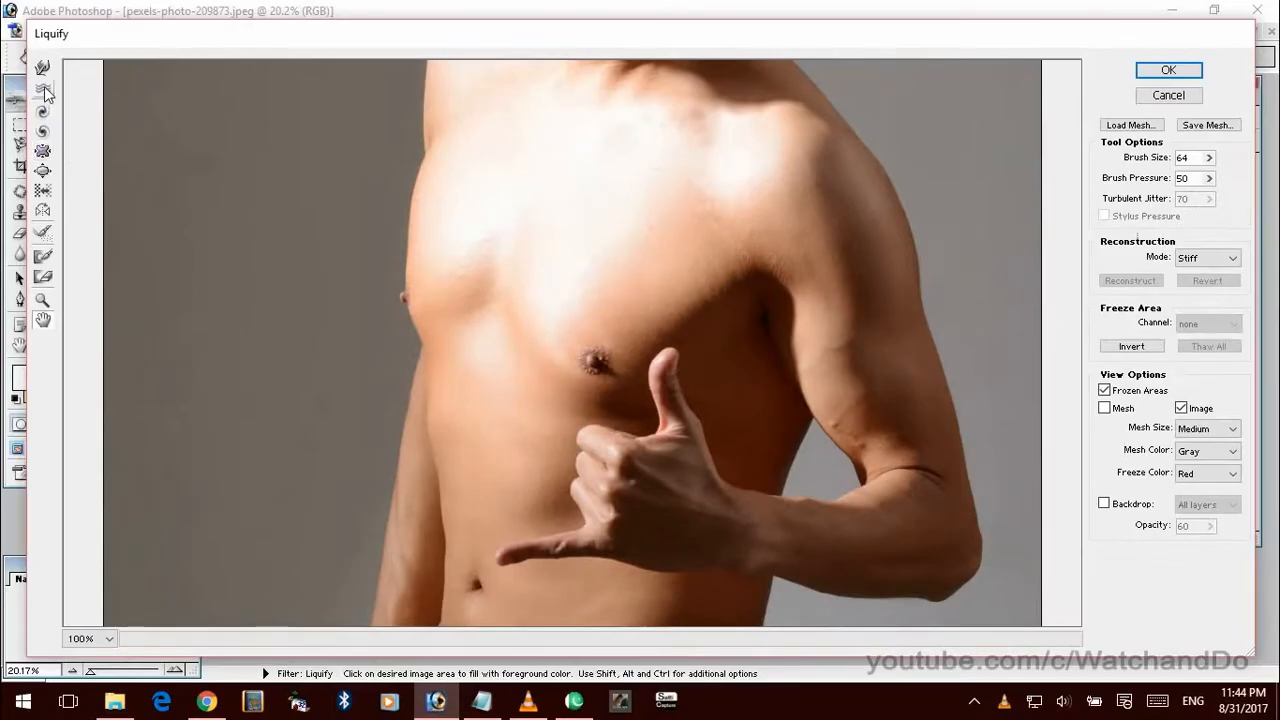
- Enlarge the chest on both sides by pushing its contours outward with the Warp tool at brush size 200
left_click(42, 67)
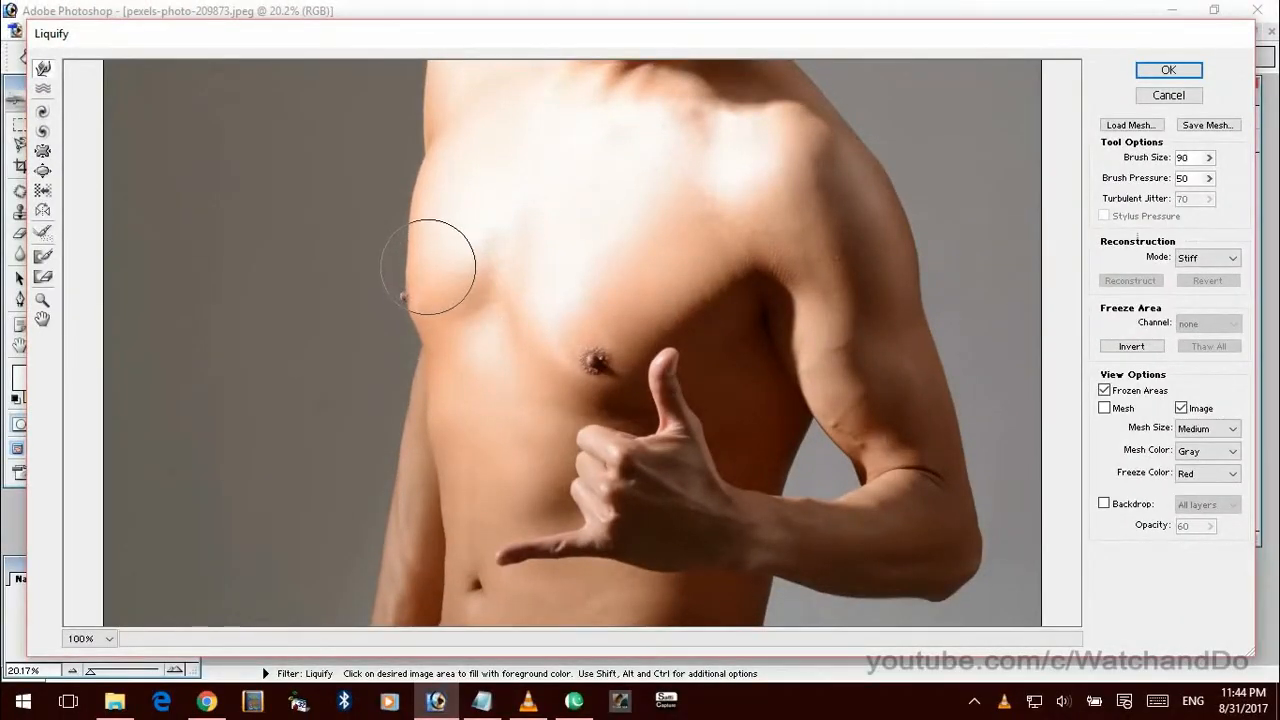
key("bracketright")
key("bracketright")
key("bracketright")
key("bracketright")
key("bracketright")
key("bracketright")
key("bracketright")
key("bracketright")
key("bracketright")
key("bracketright")
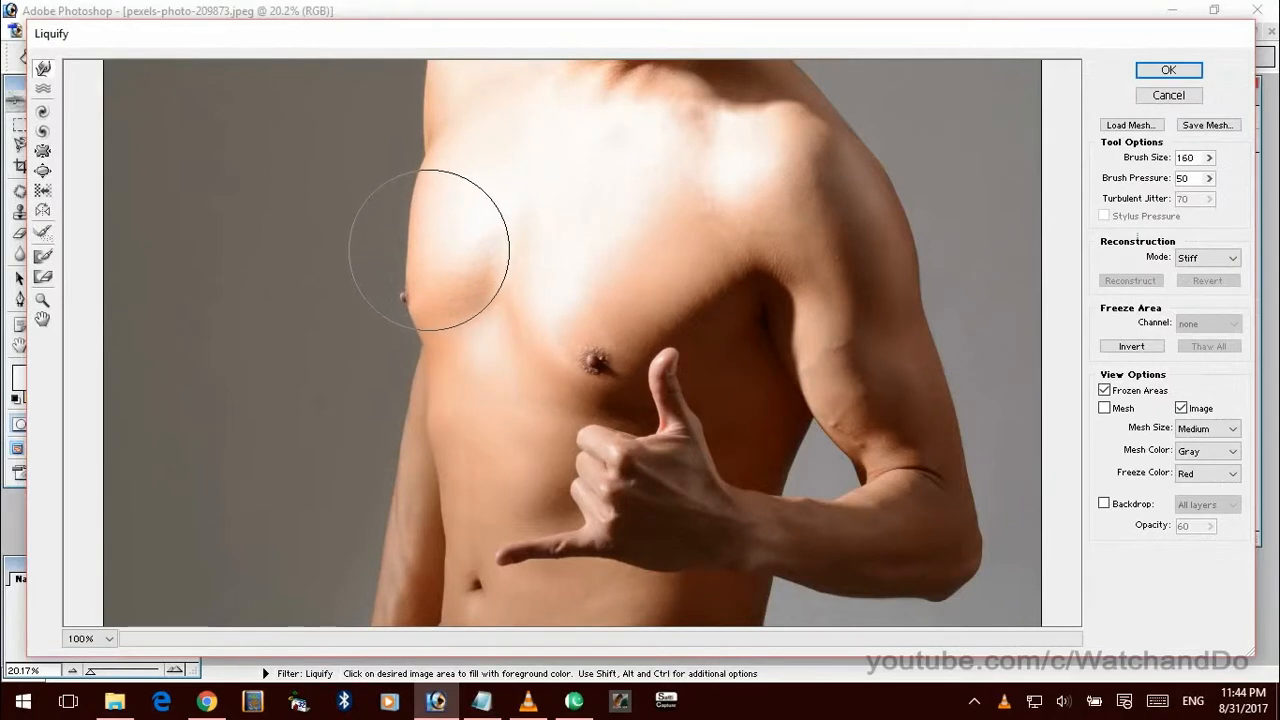
key("bracketright")
key("bracketright")
key("bracketright")
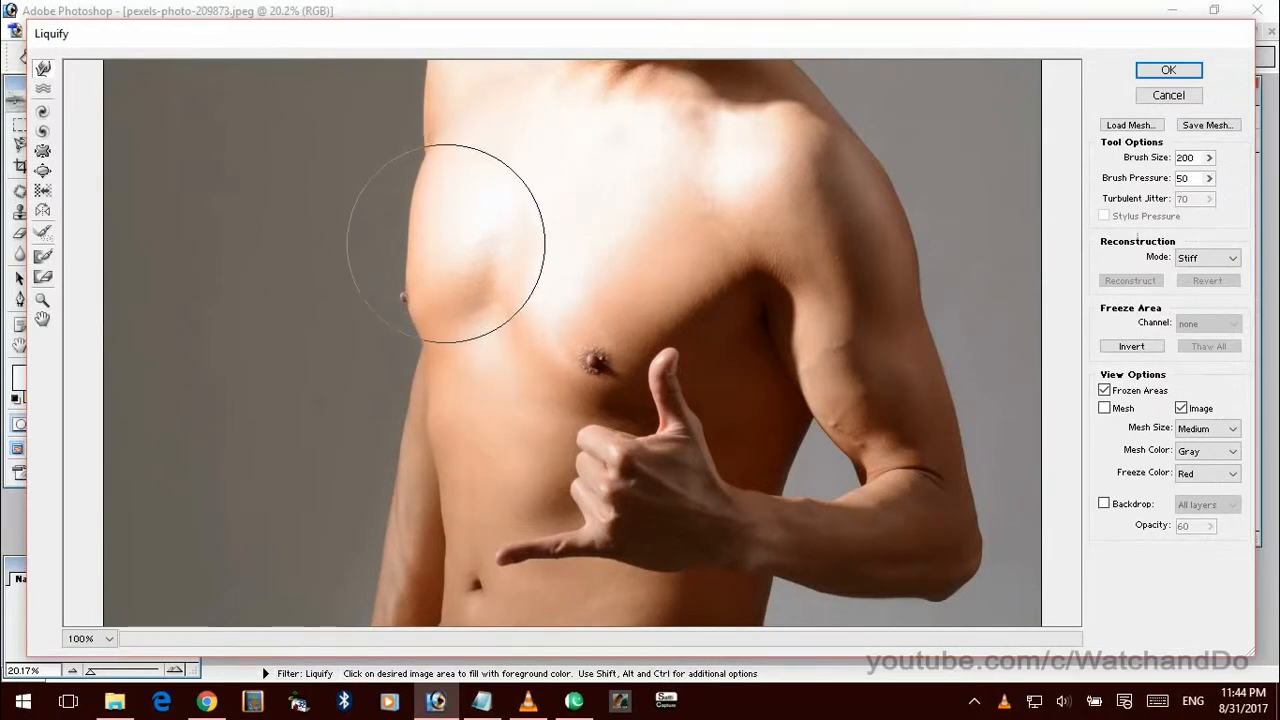
mouse_move(440, 243)
left_mouse_down()
mouse_move(414, 246)
mouse_move(400, 303)
mouse_move(451, 189)
mouse_move(460, 149)
mouse_move(443, 134)
left_mouse_up()
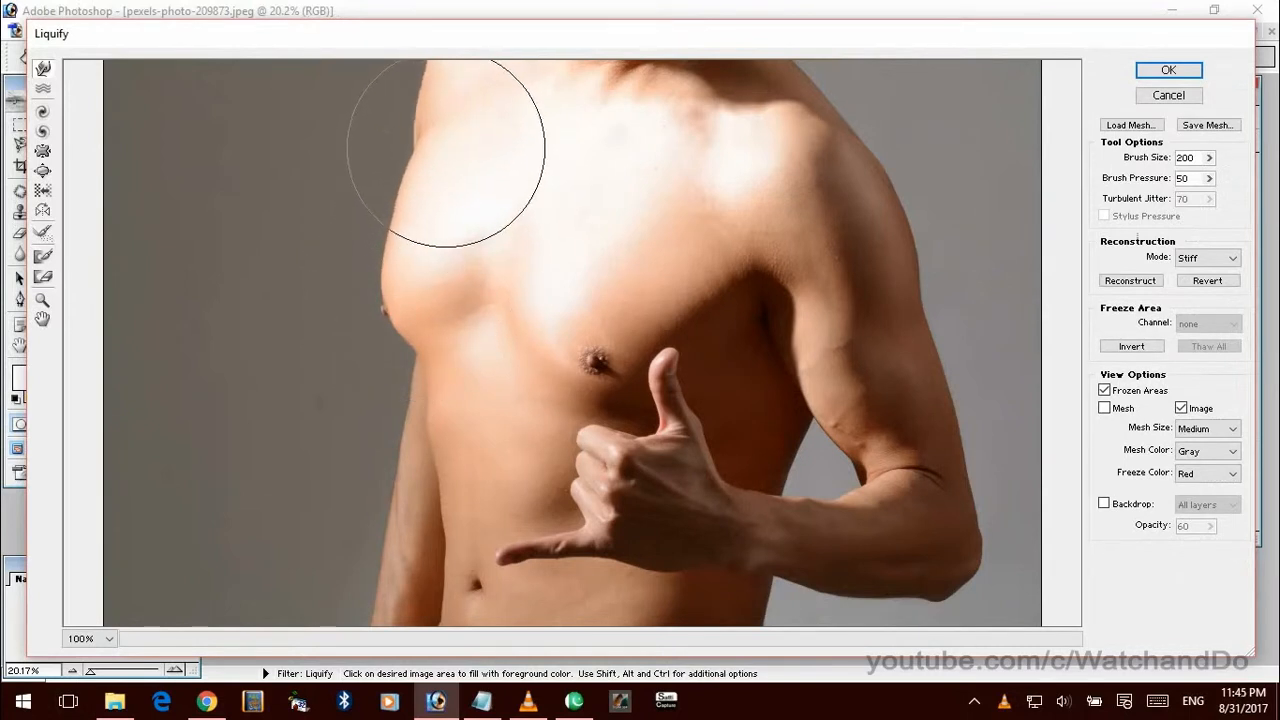
left_click_drag(556, 317, 537, 323)
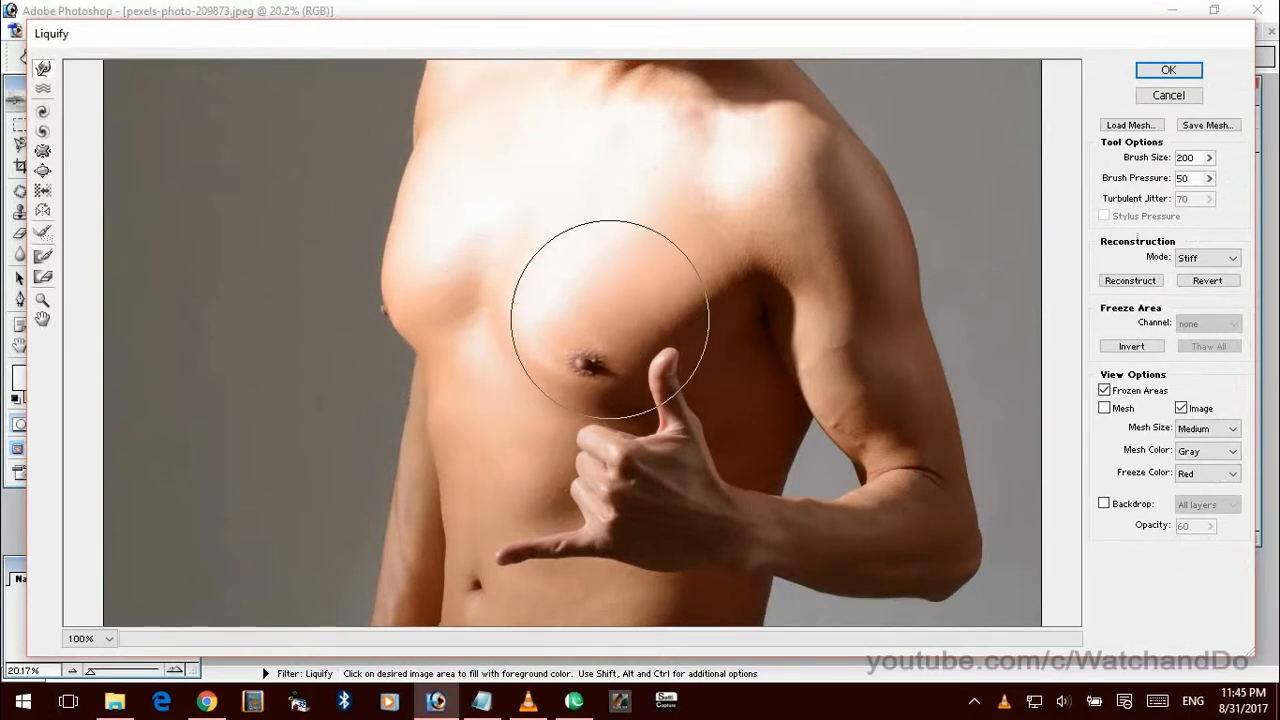
mouse_move(616, 293)
left_mouse_down()
mouse_move(610, 323)
mouse_move(645, 313)
mouse_move(641, 244)
left_mouse_up()
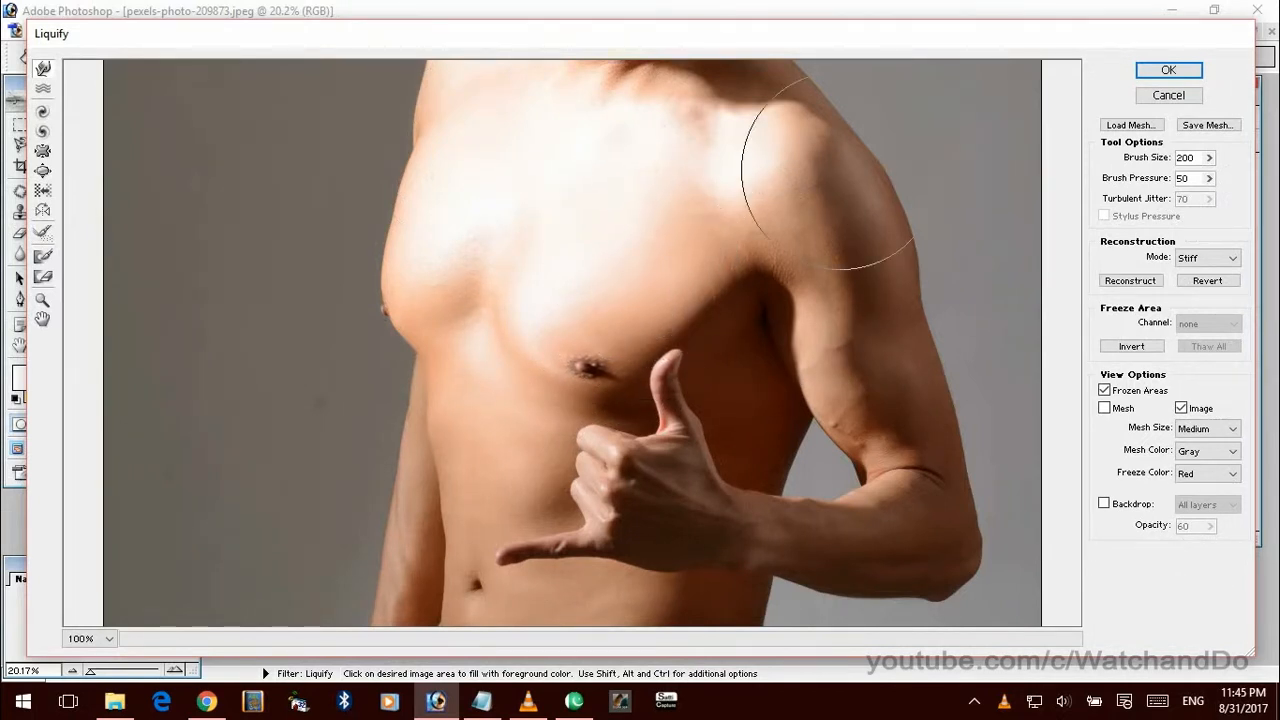
- Warp the outer contour of the bent arm outward from the shoulder down to the elbow
mouse_move(841, 161)
left_mouse_down()
mouse_move(851, 145)
mouse_move(866, 228)
left_mouse_up()
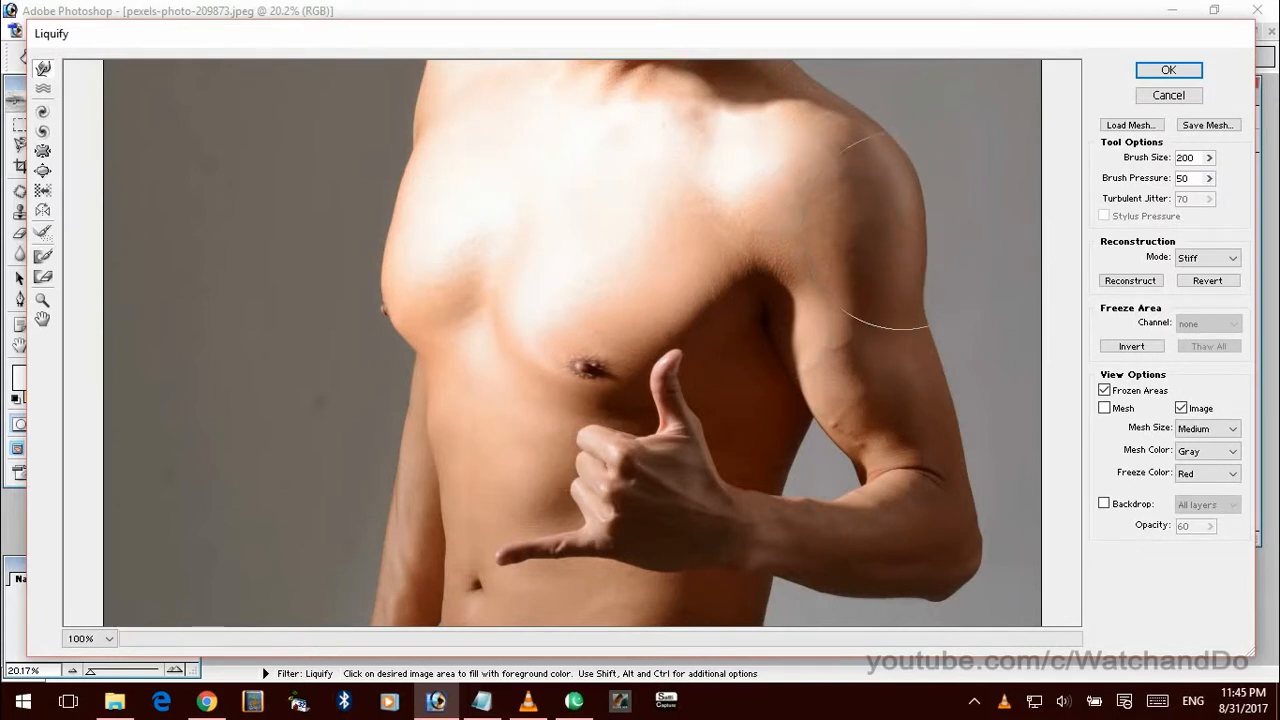
mouse_move(896, 329)
left_mouse_down()
mouse_move(947, 451)
mouse_move(984, 471)
mouse_move(977, 510)
left_mouse_up()
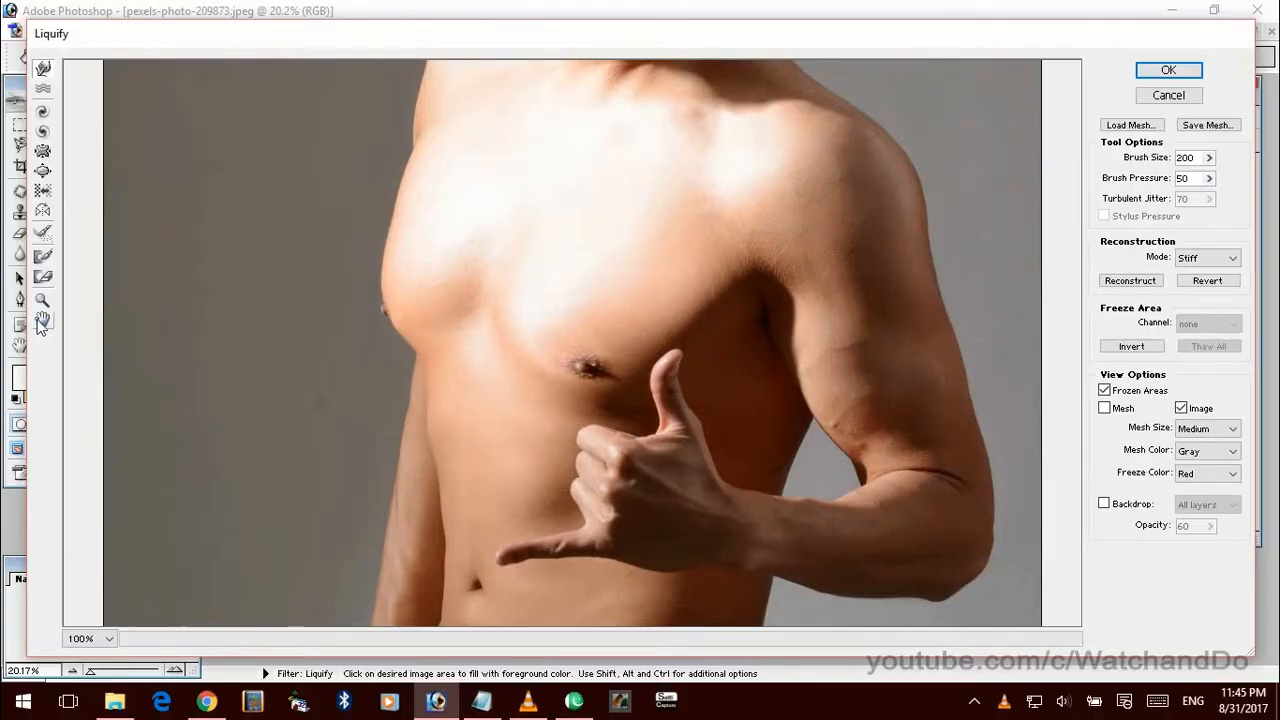
- Enlarge the shoulder of the bent arm with the Bloat tool, working from the neck side to the upper arm
left_click(40, 320)
left_click_drag(610, 244, 608, 401)
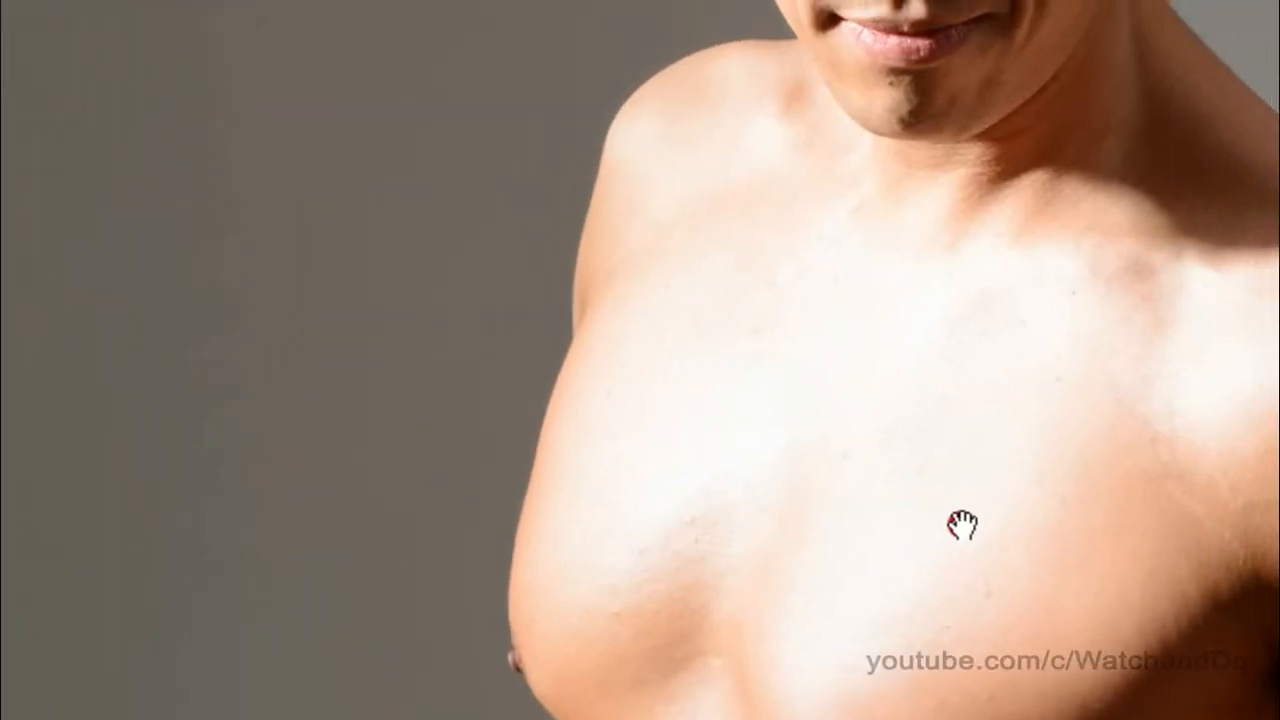
mouse_move(962, 524)
left_mouse_down()
mouse_move(971, 594)
mouse_move(943, 534)
left_mouse_up()
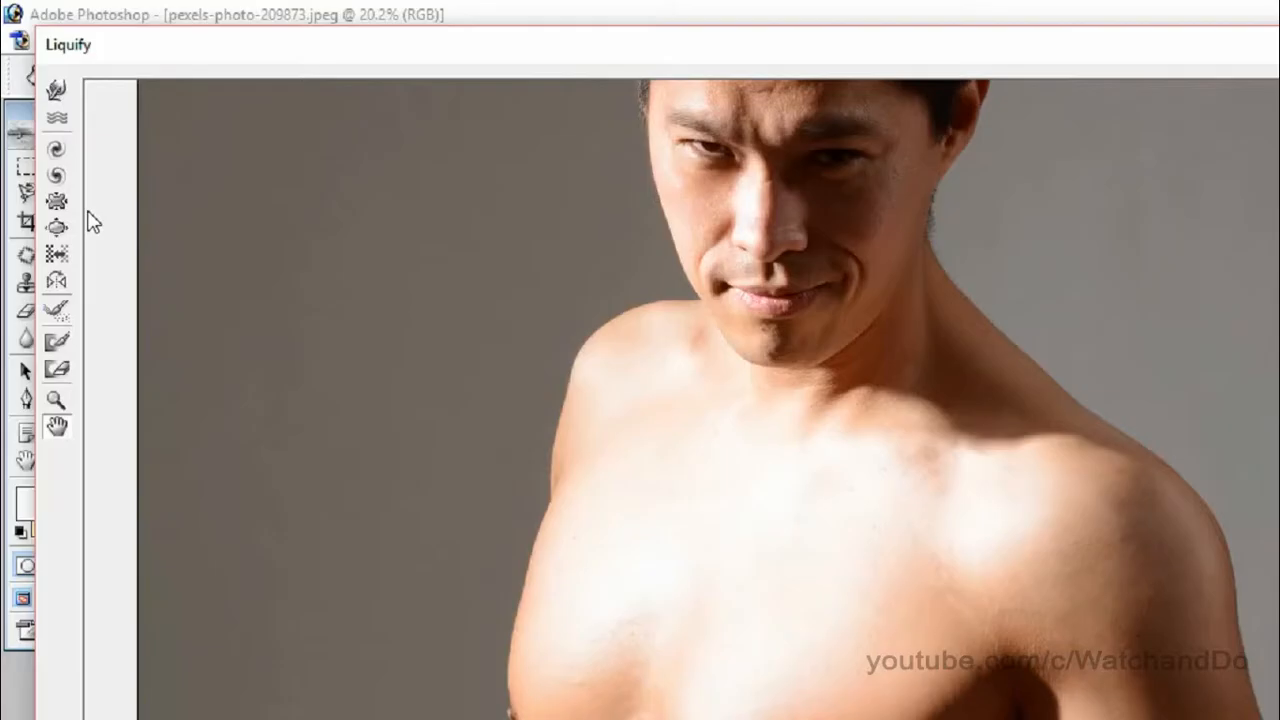
left_click(56, 226)
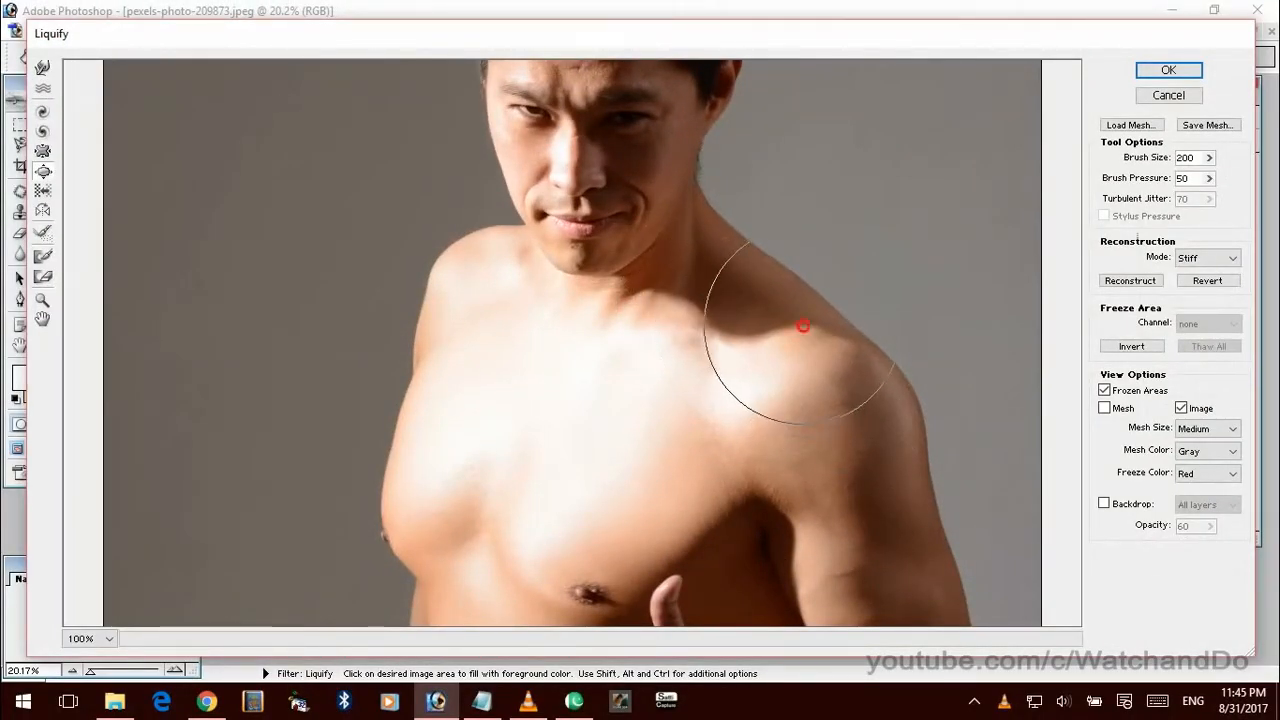
left_click_drag(803, 326, 875, 387)
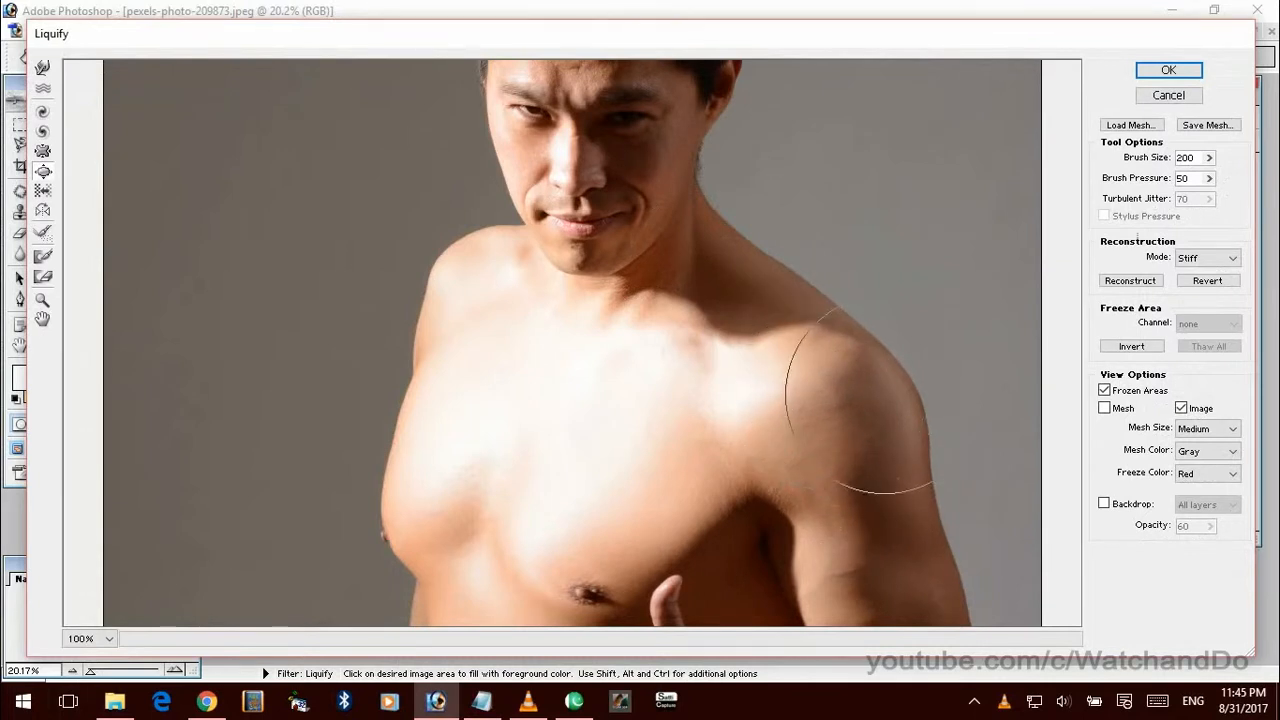
- Bloat the forearm and upper arm of the bent arm so that the muscles become thicker
left_click_drag(817, 417, 791, 166)
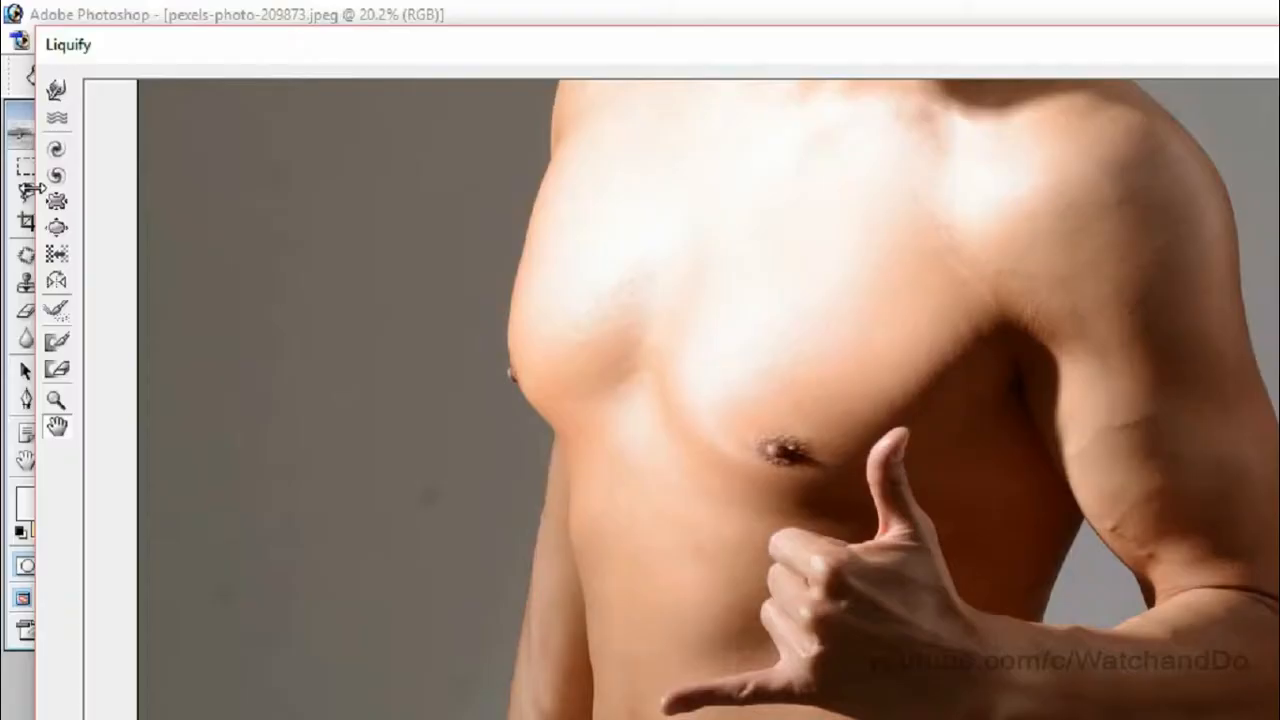
left_click(42, 170)
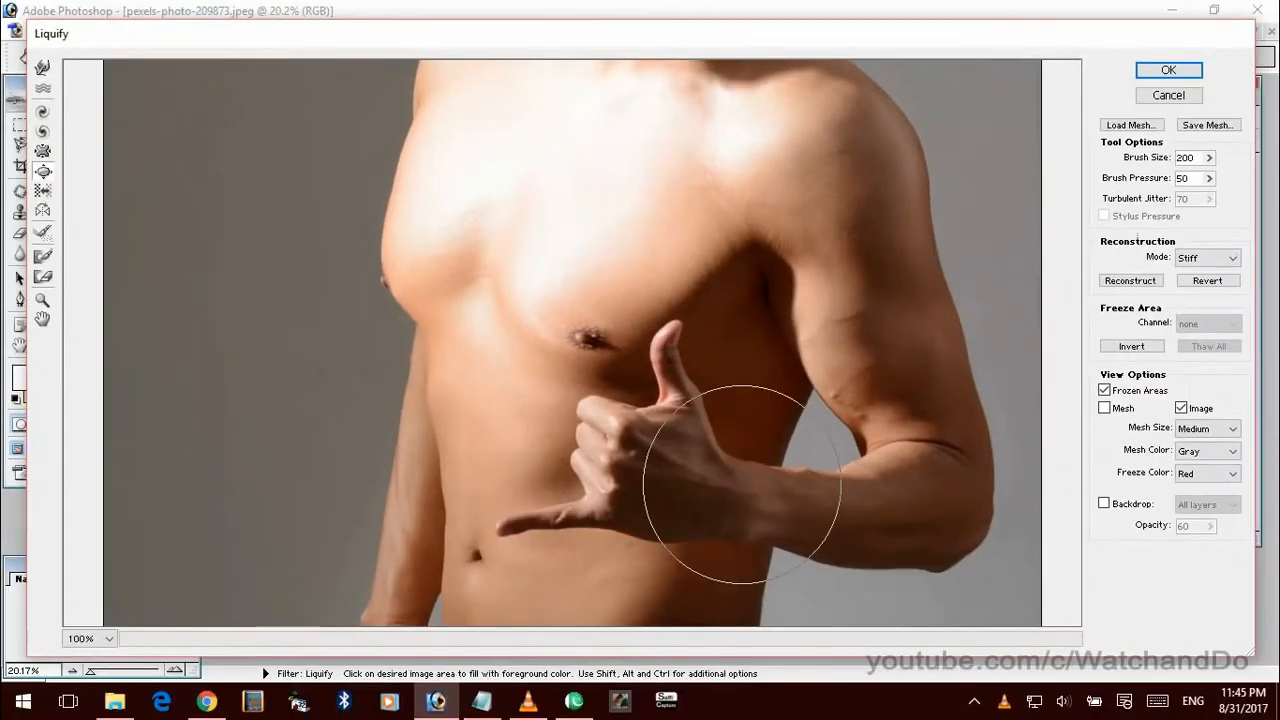
left_click_drag(794, 496, 922, 510)
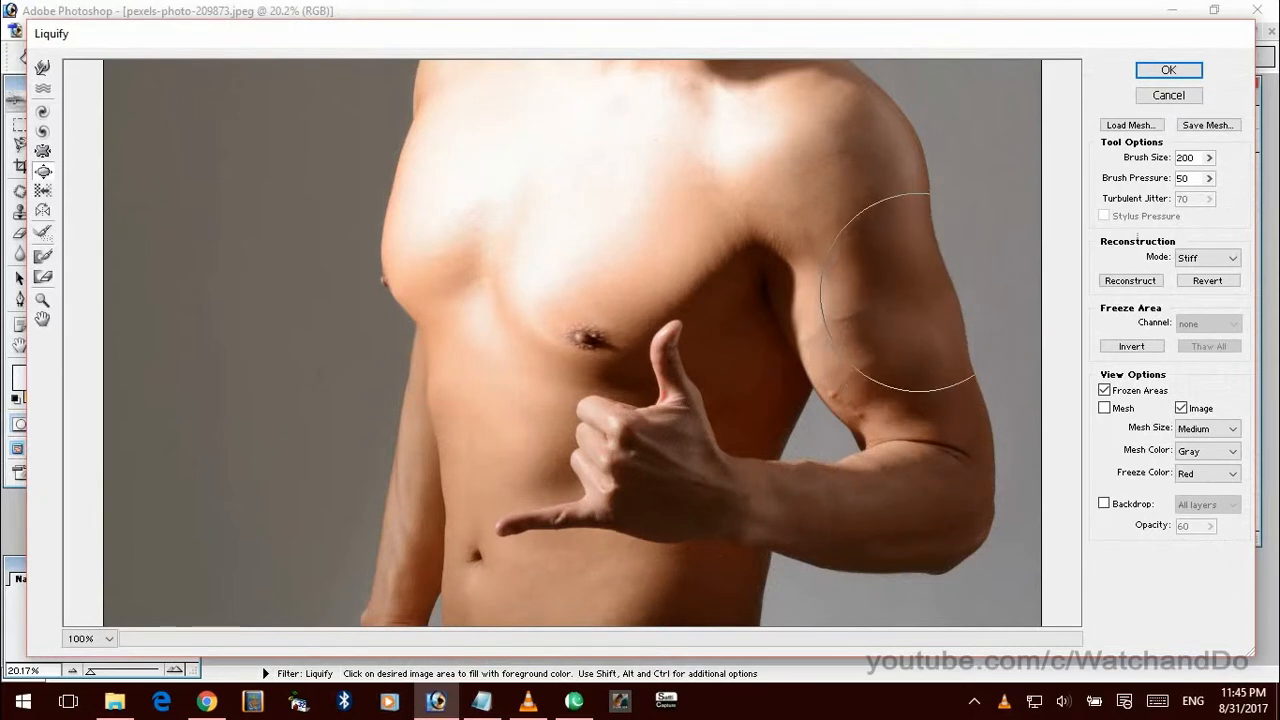
mouse_move(921, 382)
left_mouse_down()
mouse_move(941, 420)
mouse_move(830, 300)
mouse_move(845, 359)
mouse_move(887, 413)
mouse_move(868, 379)
mouse_move(863, 438)
mouse_move(766, 507)
mouse_move(912, 519)
left_mouse_up()
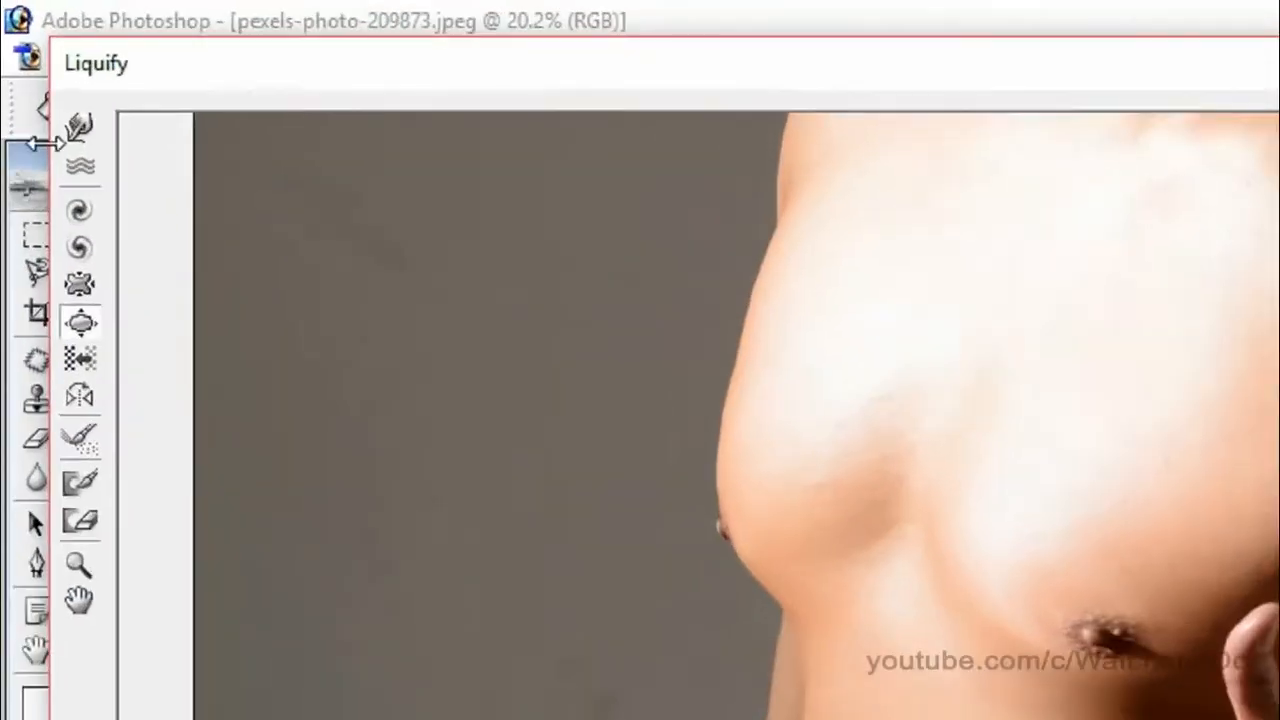
- Refine the bent arm's inner biceps and forearm contours with the Warp tool at brush size 146
left_click(43, 74)
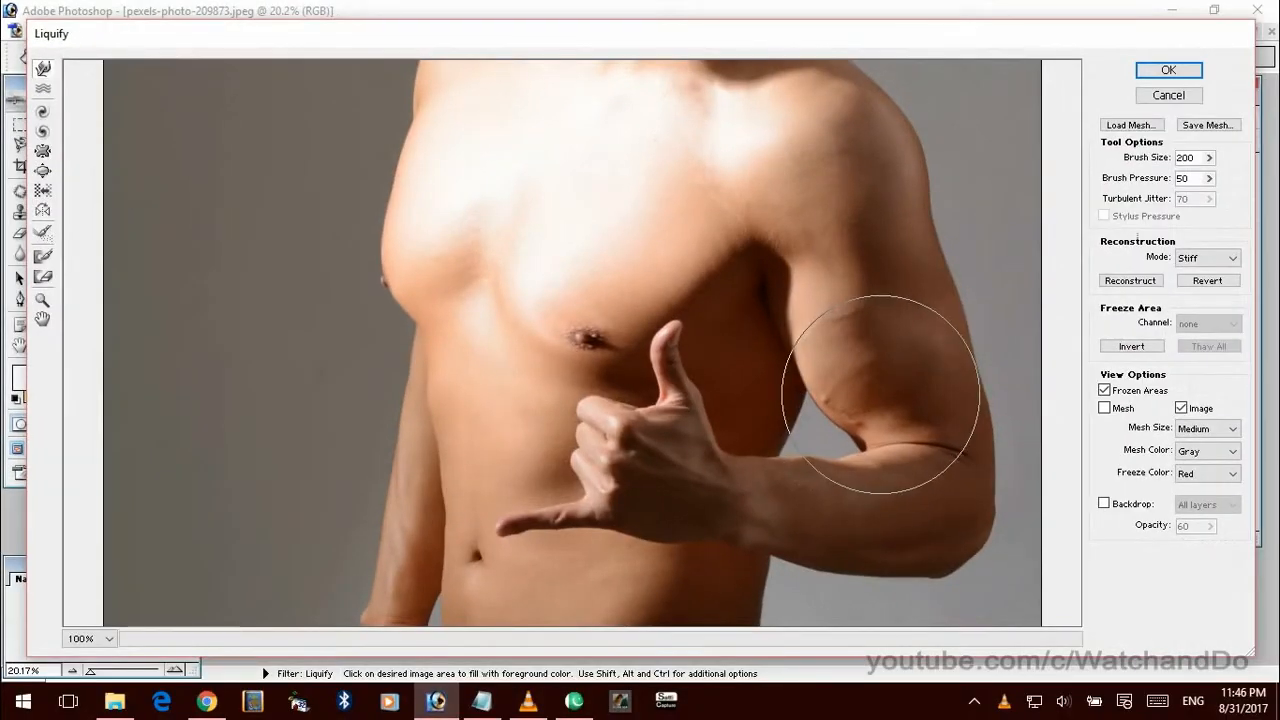
key("bracketleft")
key("bracketleft")
key("bracketleft")
key("bracketleft")
key("bracketleft")
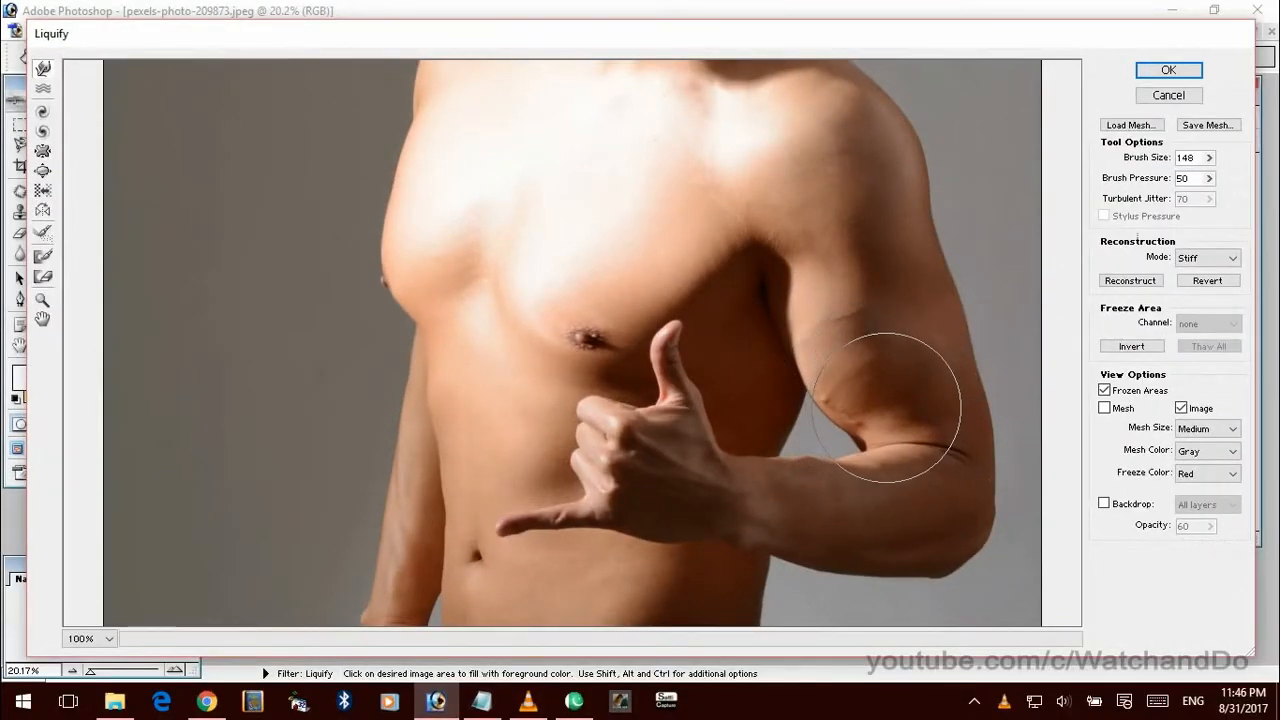
left_click_drag(882, 409, 871, 413)
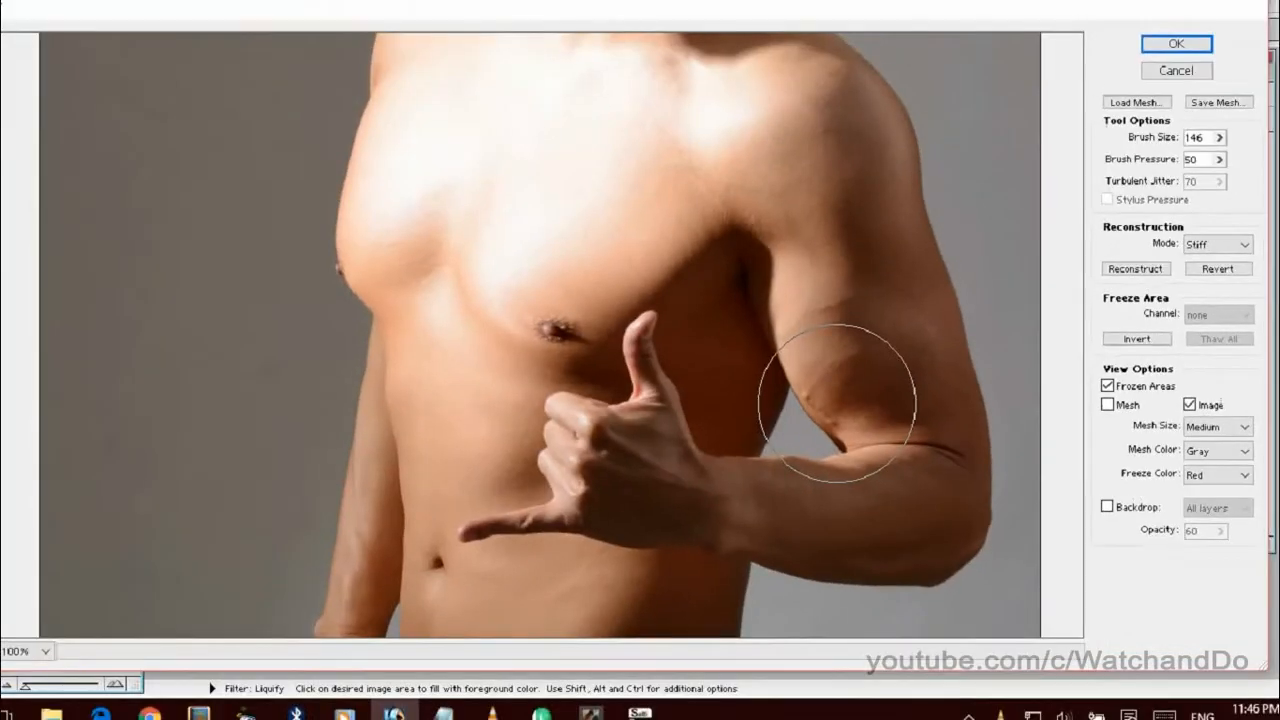
left_click_drag(641, 360, 565, 198)
mouse_move(812, 326)
left_mouse_down()
mouse_move(789, 300)
mouse_move(800, 270)
left_mouse_up()
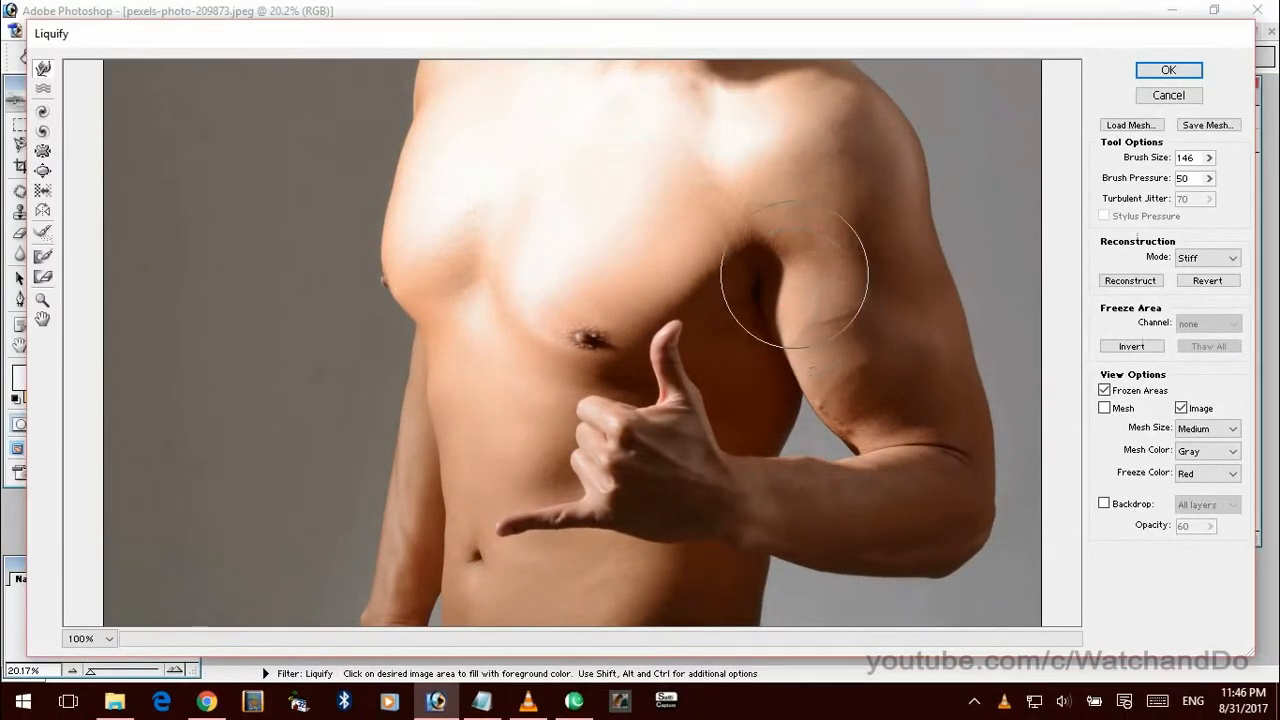
mouse_move(871, 477)
left_mouse_down()
mouse_move(922, 457)
mouse_move(936, 506)
left_mouse_up()
mouse_move(878, 537)
left_mouse_down()
mouse_move(871, 553)
mouse_move(832, 556)
left_mouse_up()
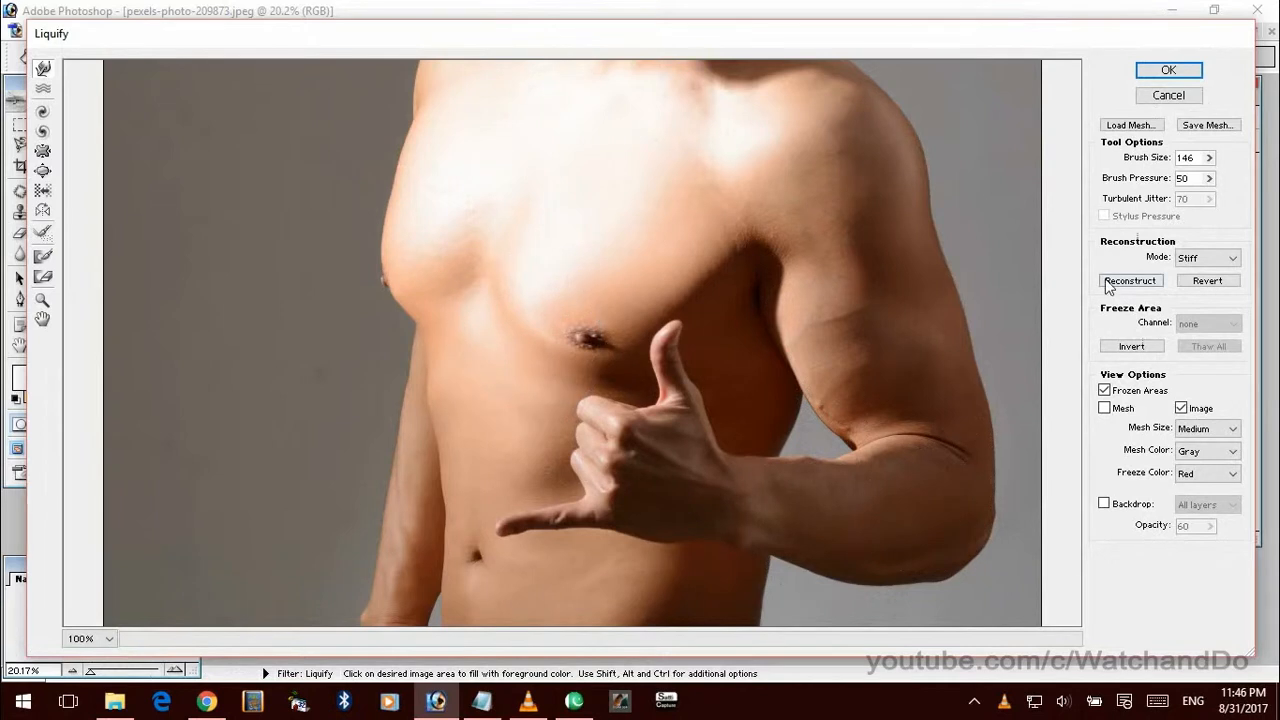
- Warp the chest edge farther from the bent arm outward, continuing up to the shoulder above it
scroll(623, 271, "up", 5)
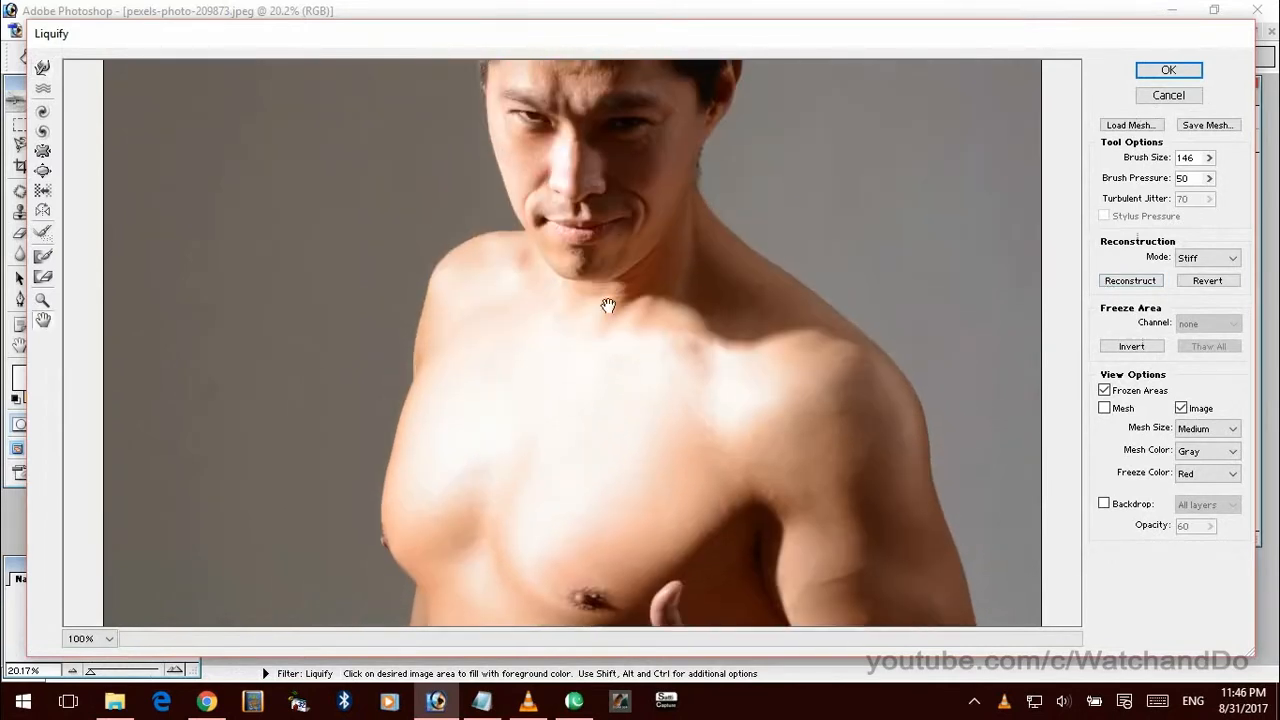
left_click_drag(609, 305, 625, 160)
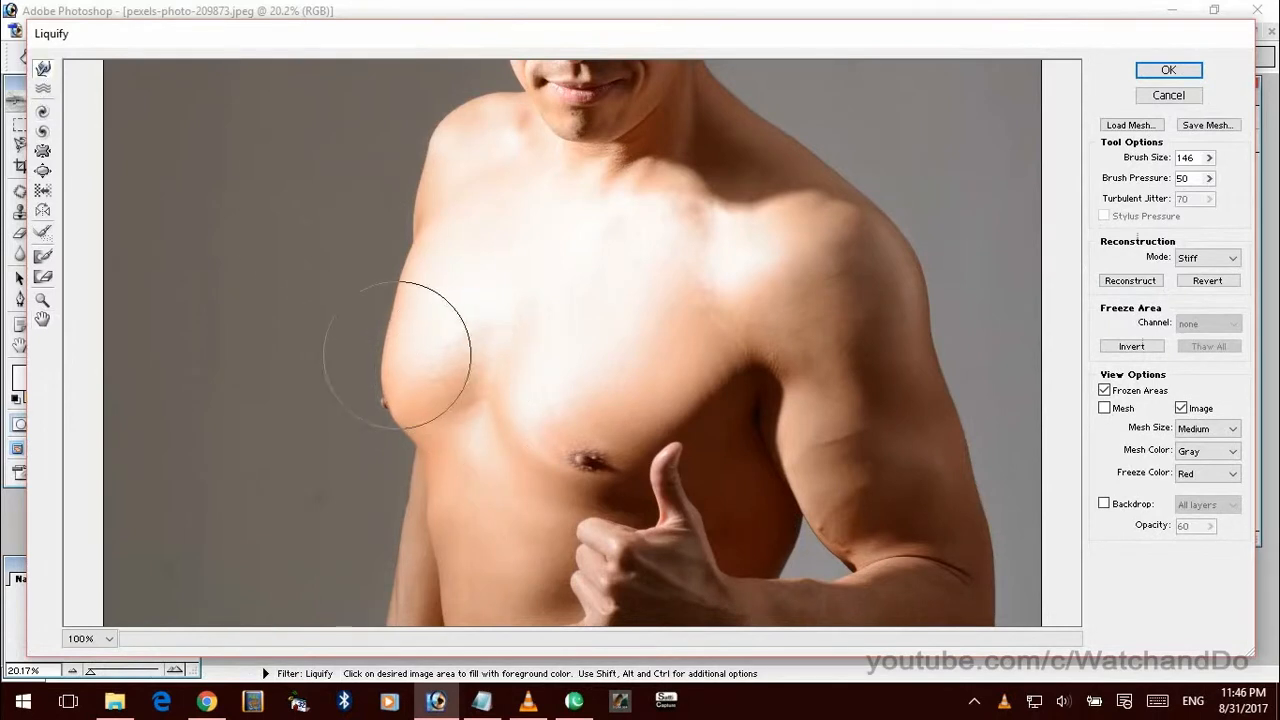
mouse_move(398, 356)
left_mouse_down()
mouse_move(402, 314)
mouse_move(391, 312)
mouse_move(433, 252)
mouse_move(458, 164)
left_mouse_up()
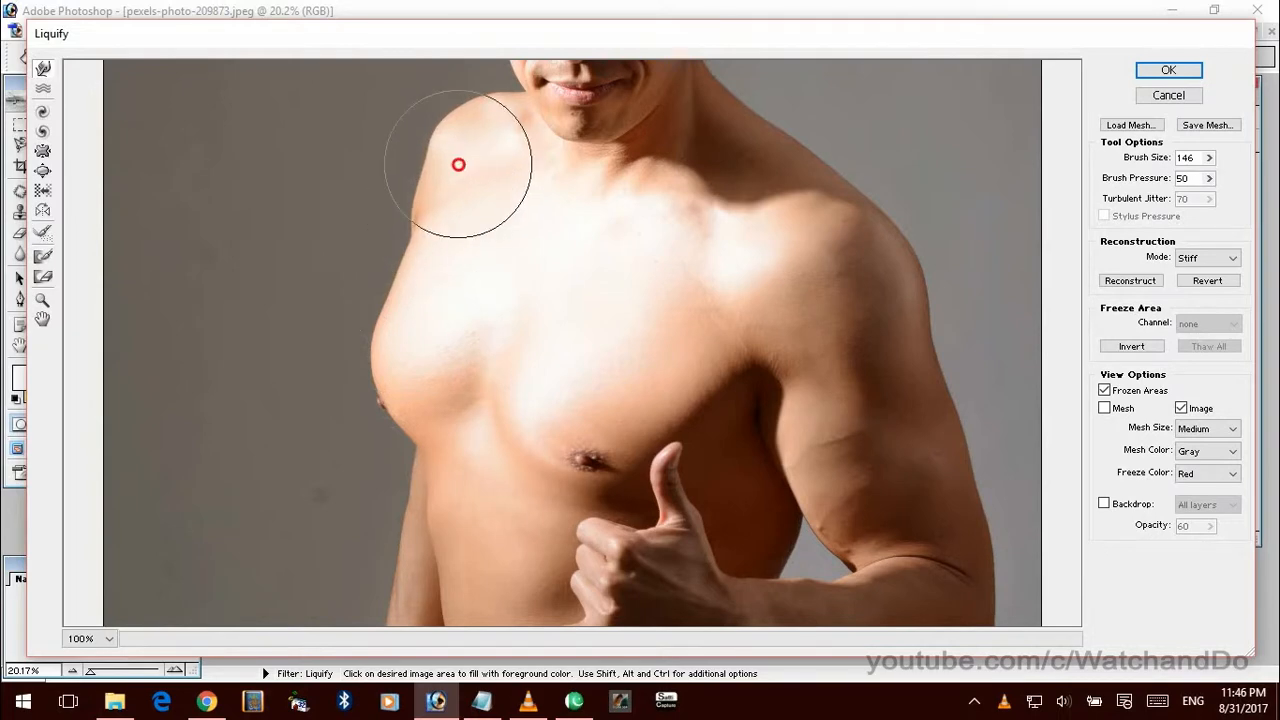
- Bloat the shoulder opposite the bent arm and apply the Liquify changes to the photo
left_click(43, 172)
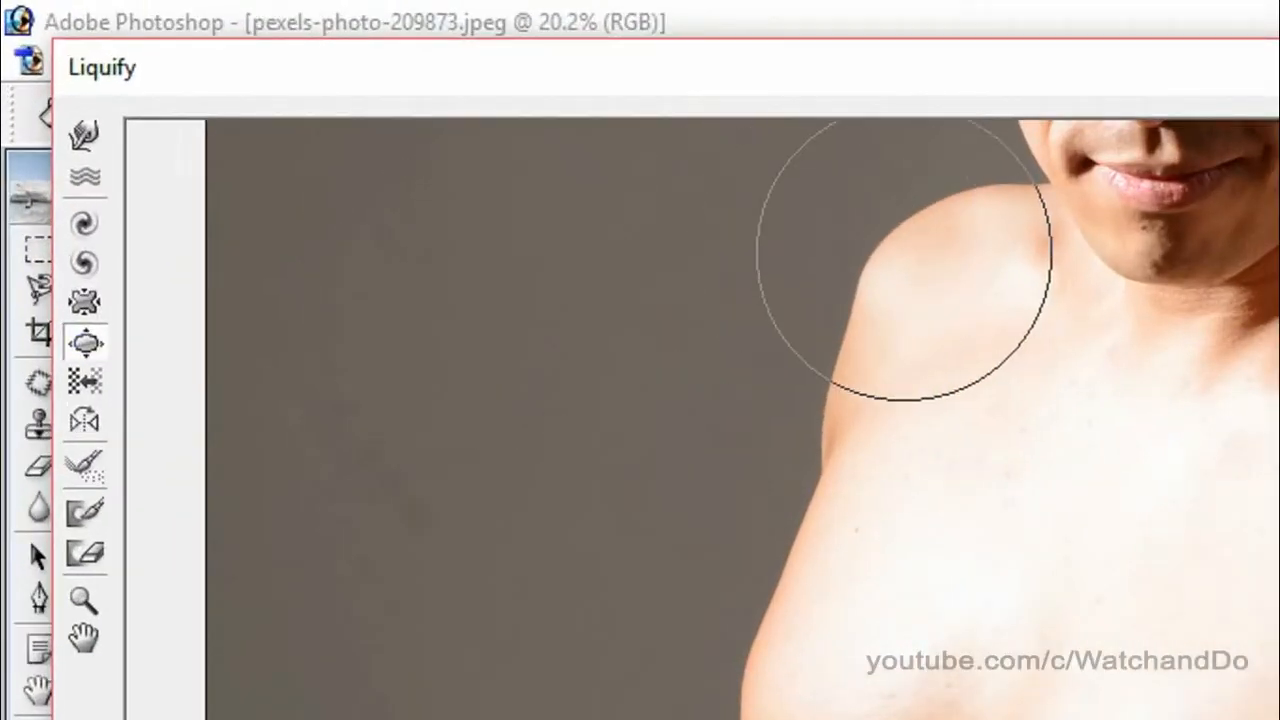
mouse_move(890, 320)
left_mouse_down()
mouse_move(859, 350)
mouse_move(874, 429)
left_mouse_up()
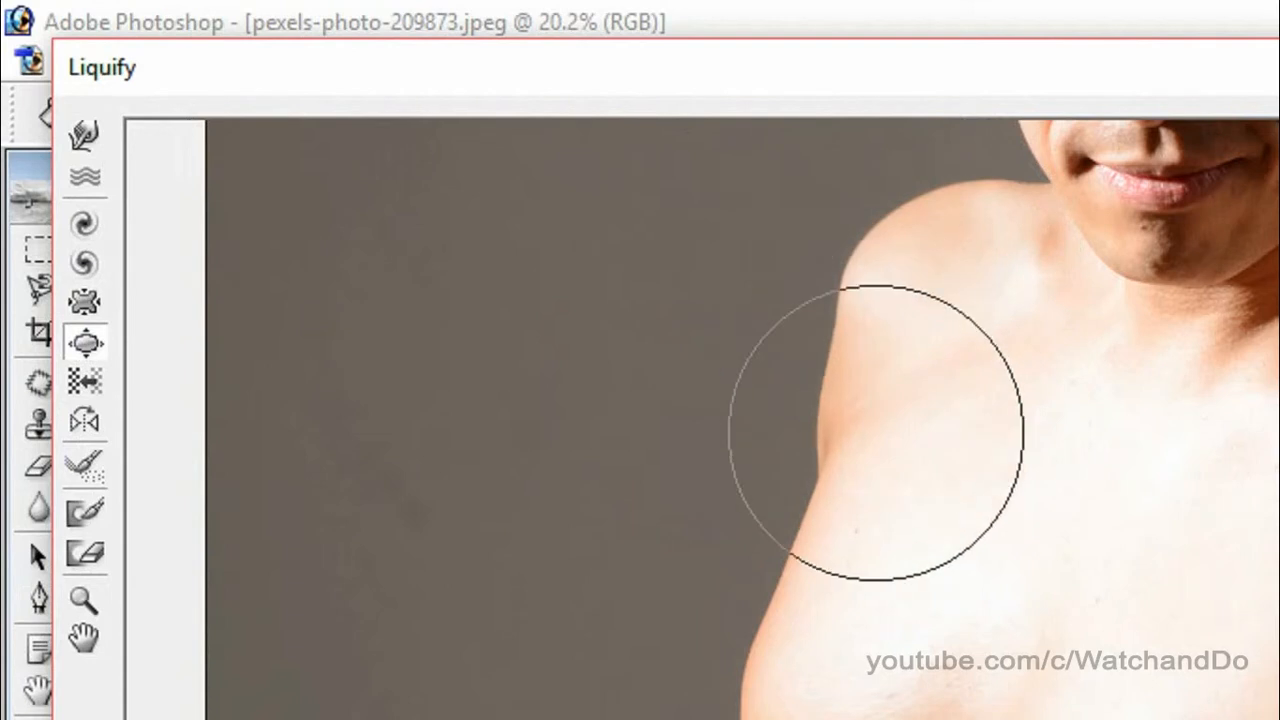
left_click_drag(857, 374, 857, 360)
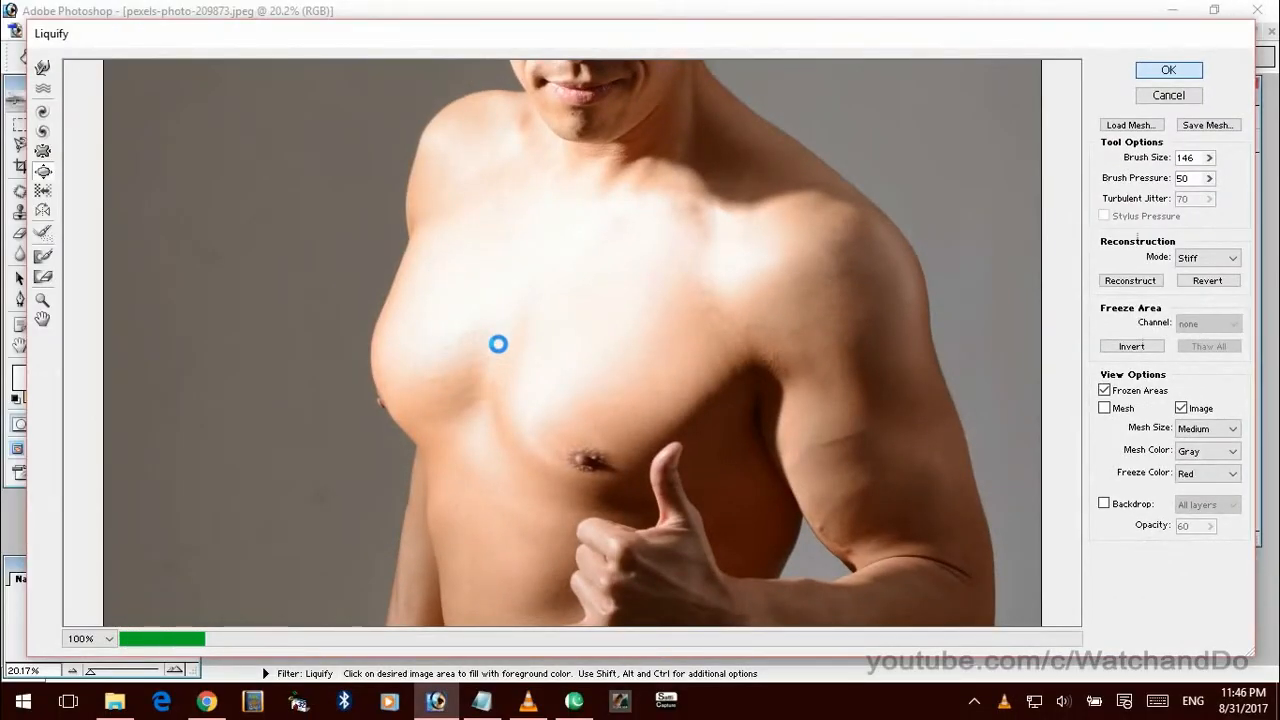
key("Return")
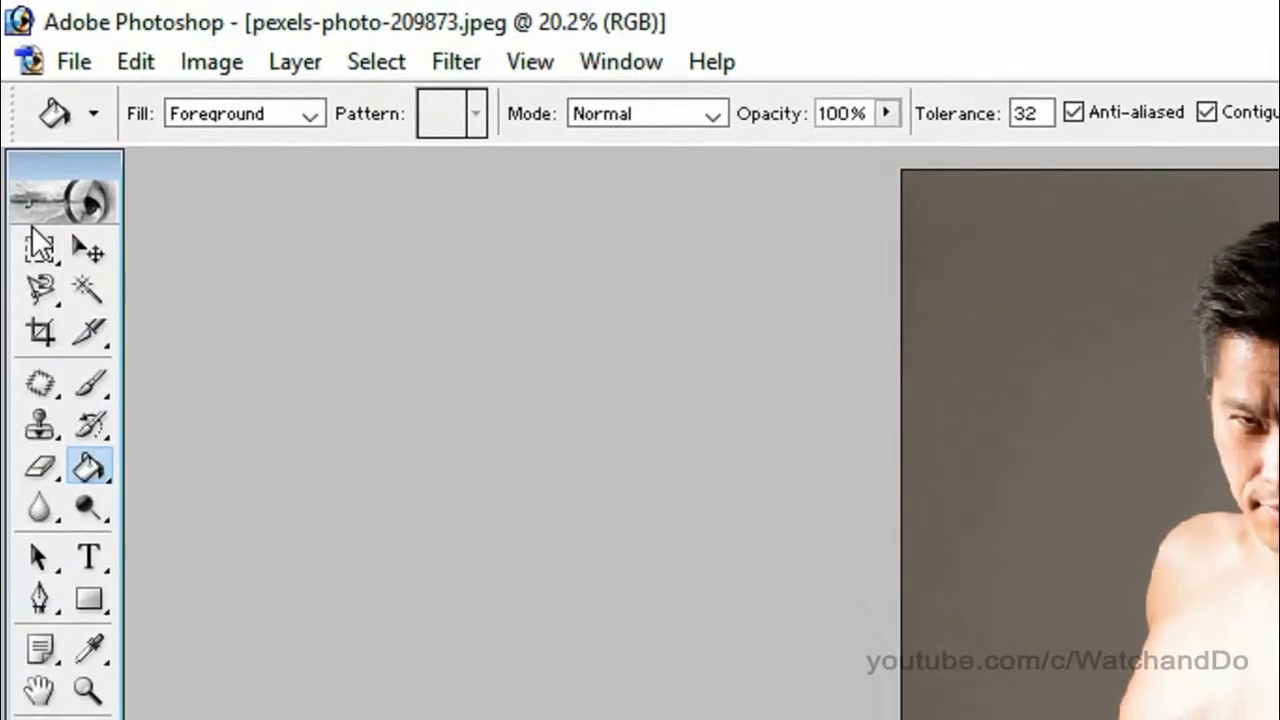
- Draw a rectangular marquee selection around the neck and shoulder area above the bent arm
left_click(21, 125)
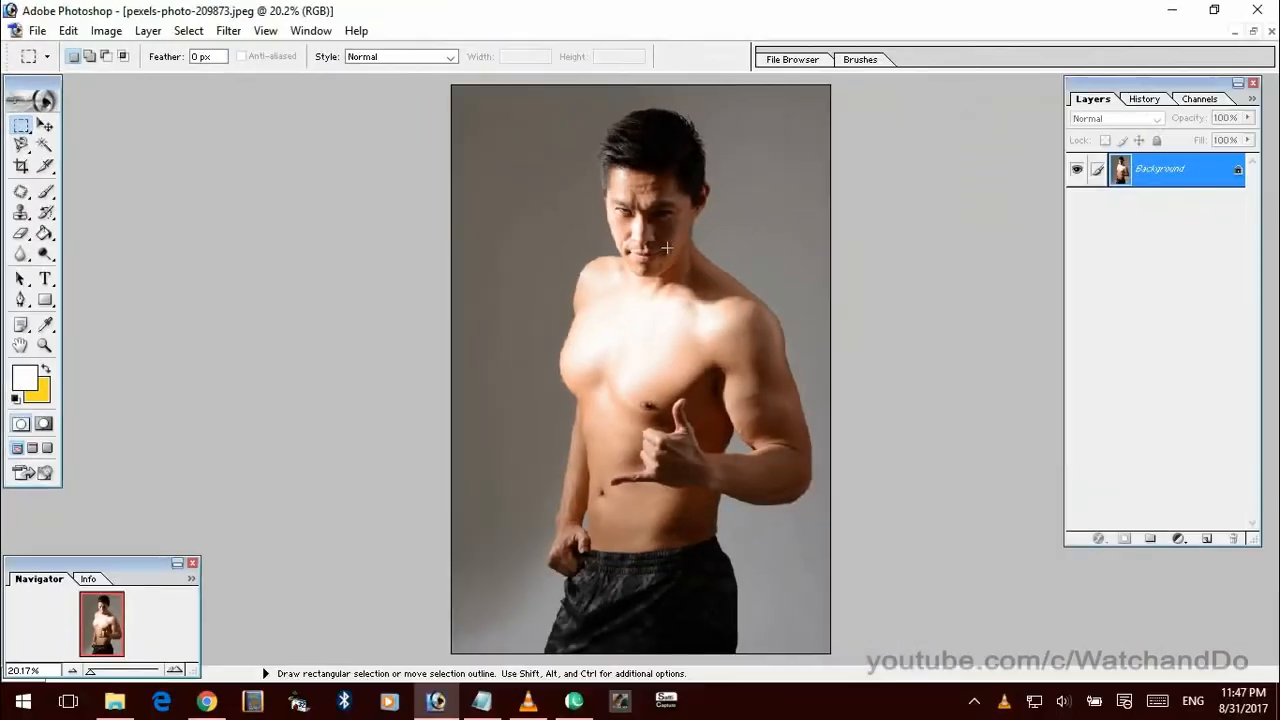
left_click_drag(792, 342, 775, 335)
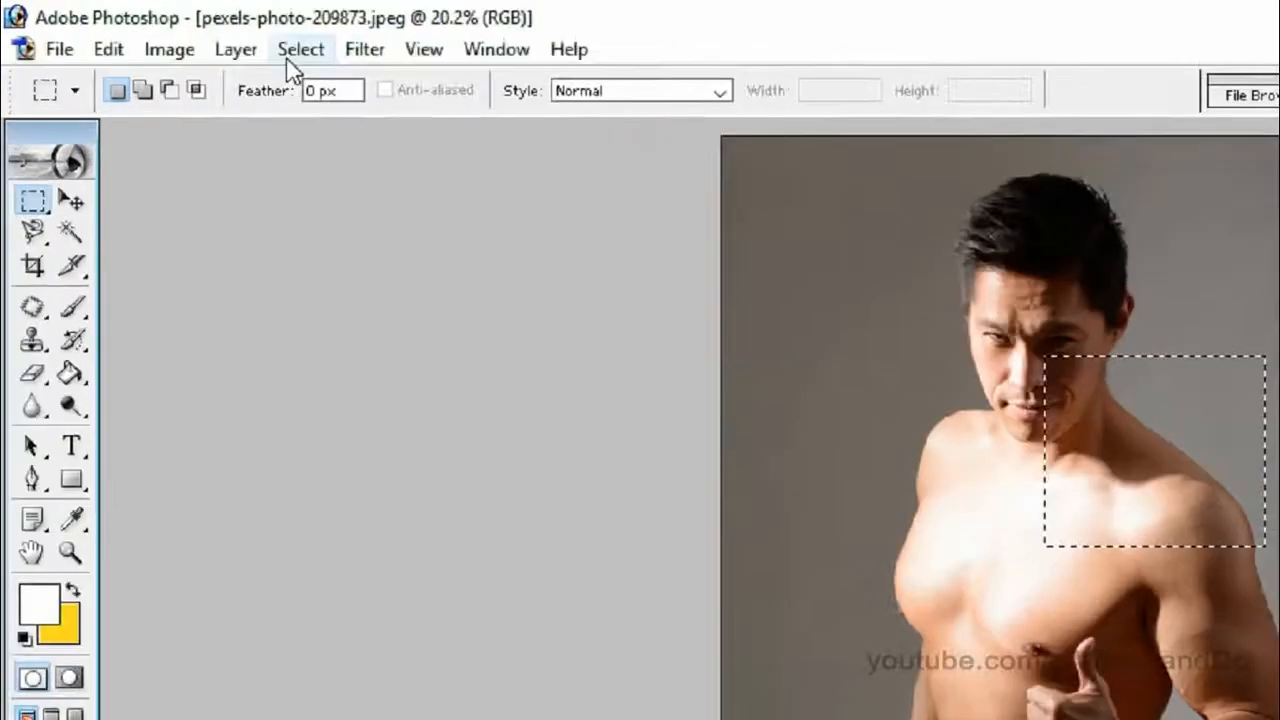
- Push the selected neck slope and shoulder outward in Liquify using the Warp tool at brush size 254, and apply
left_click(199, 30)
mouse_move(450, 61)
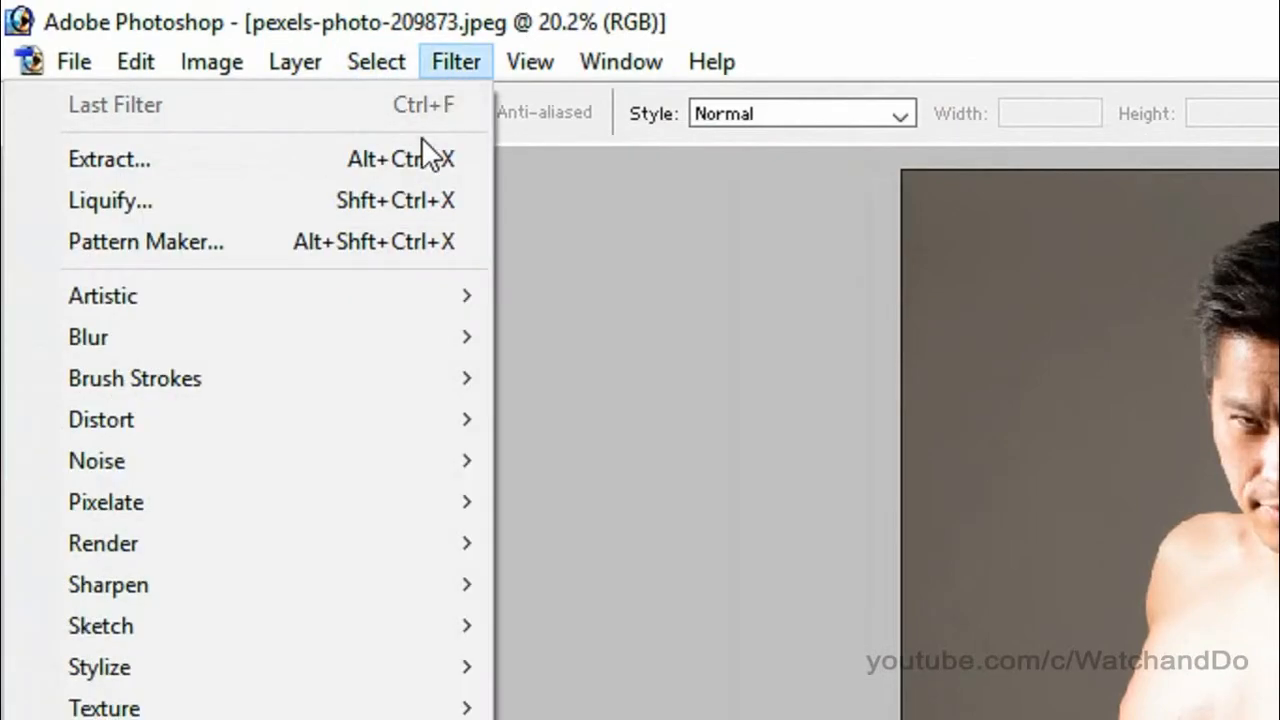
left_click(408, 210)
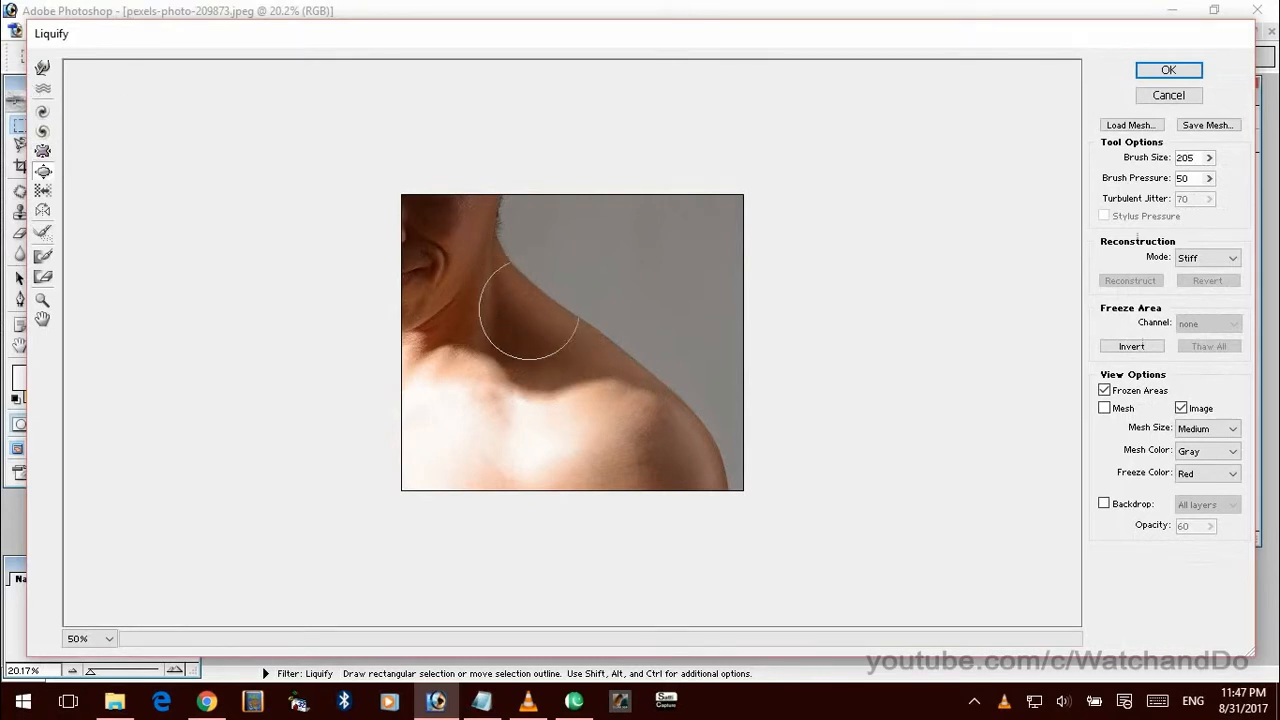
left_click_drag(552, 333, 532, 305)
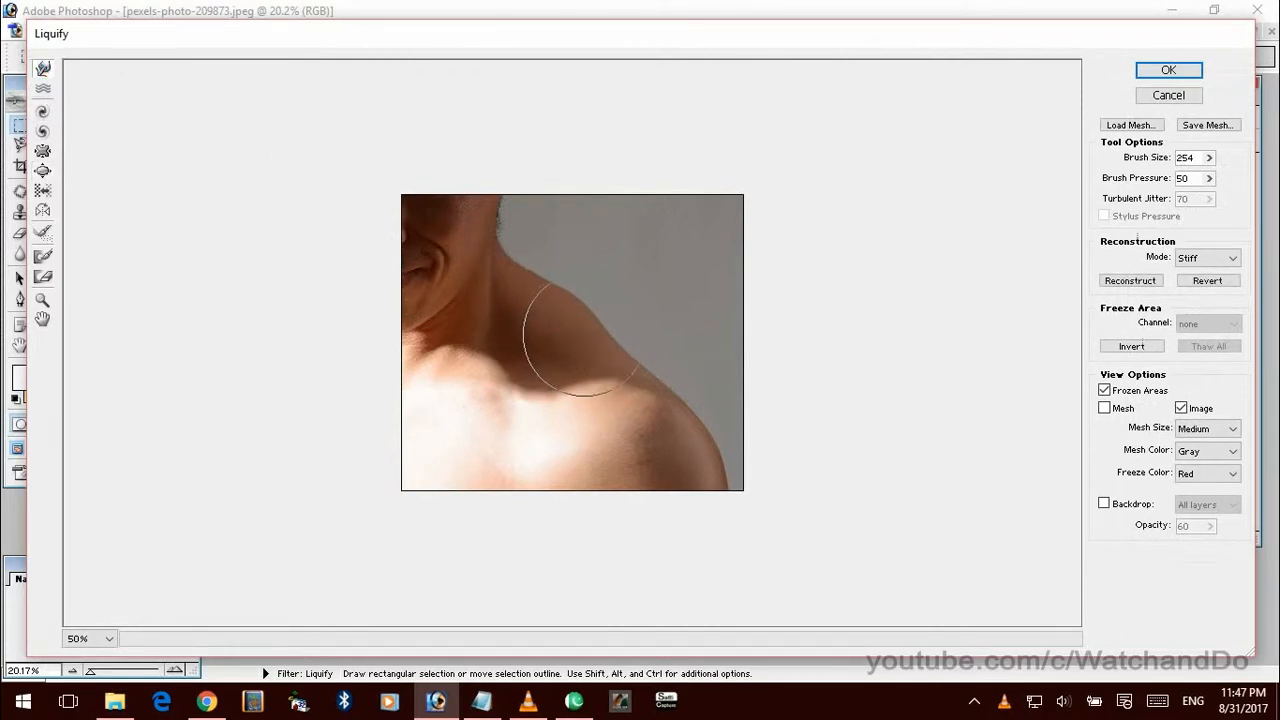
left_click_drag(690, 417, 704, 432)
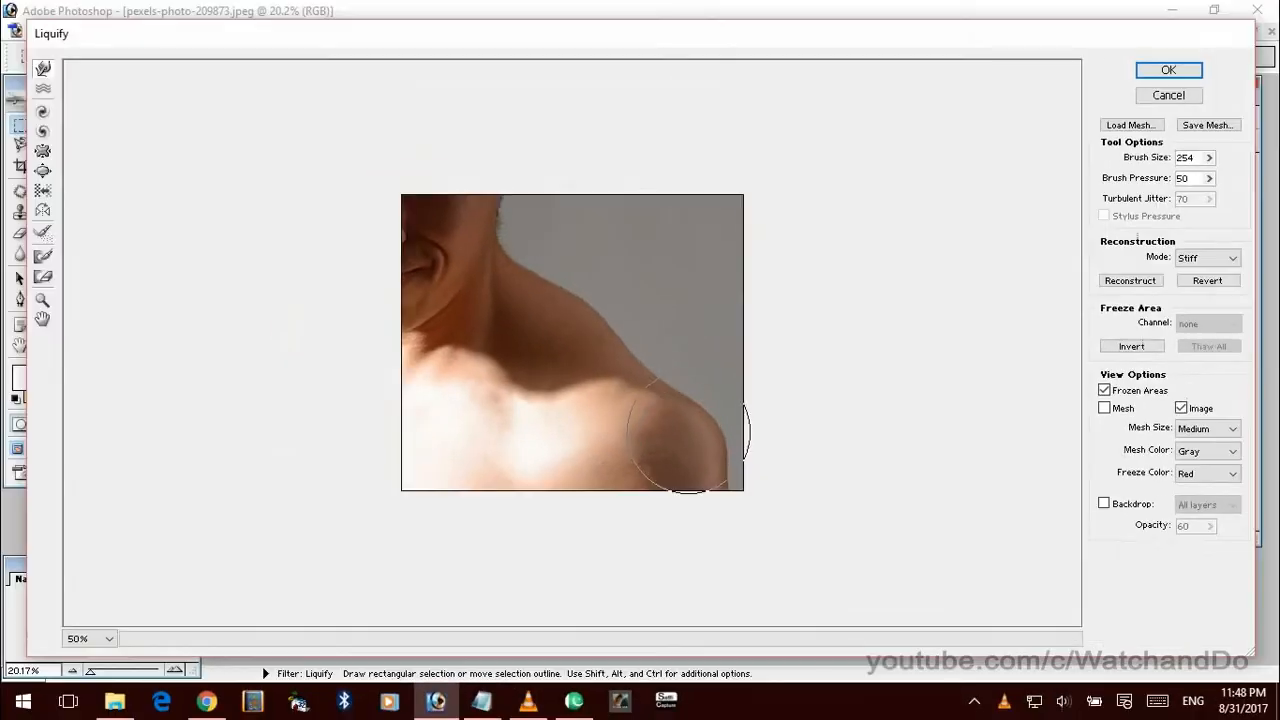
left_click_drag(704, 455, 687, 432)
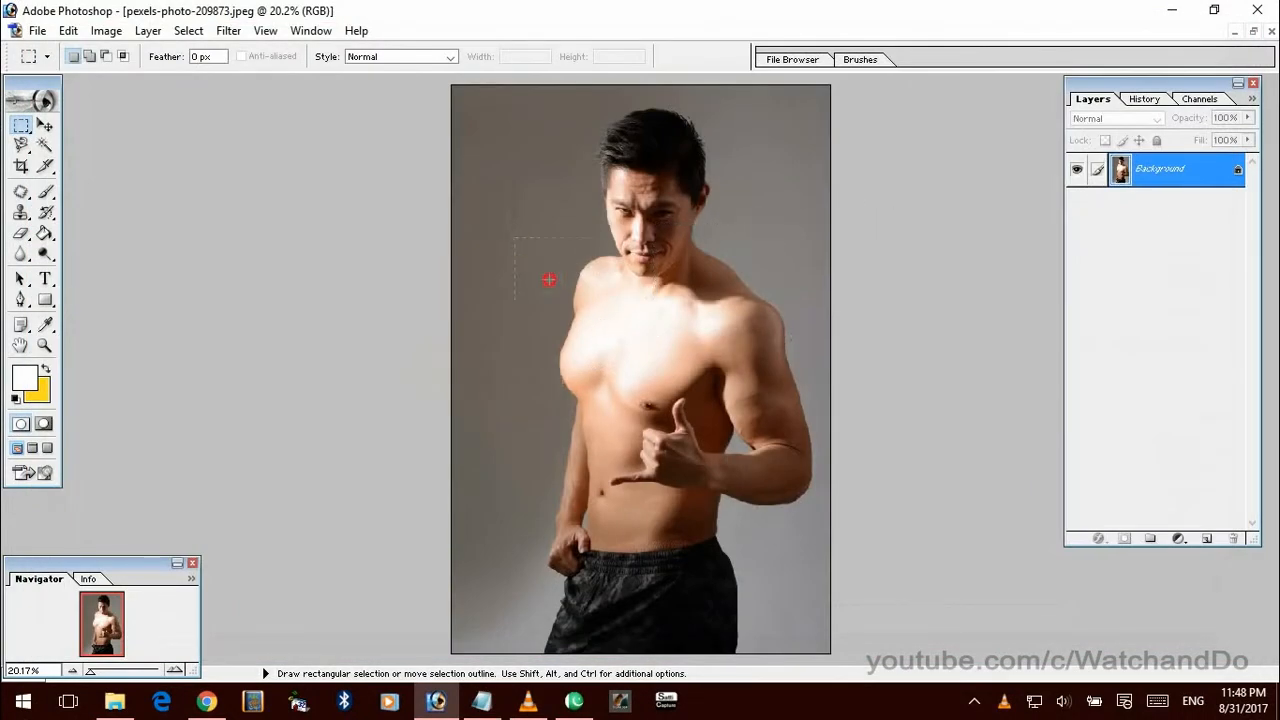
- Select the shoulder opposite the bent arm with a rectangular marquee and warp its outline outward in Liquify at brush size 254
left_click_drag(516, 239, 650, 354)
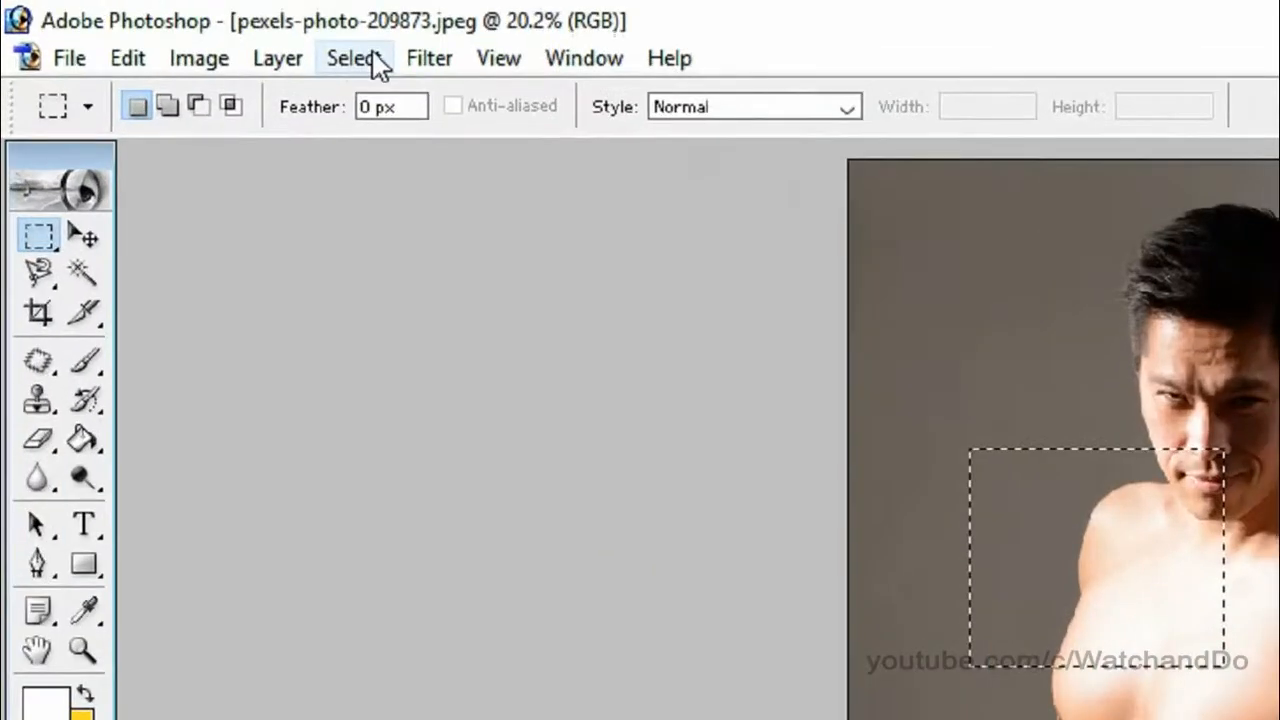
left_click(228, 31)
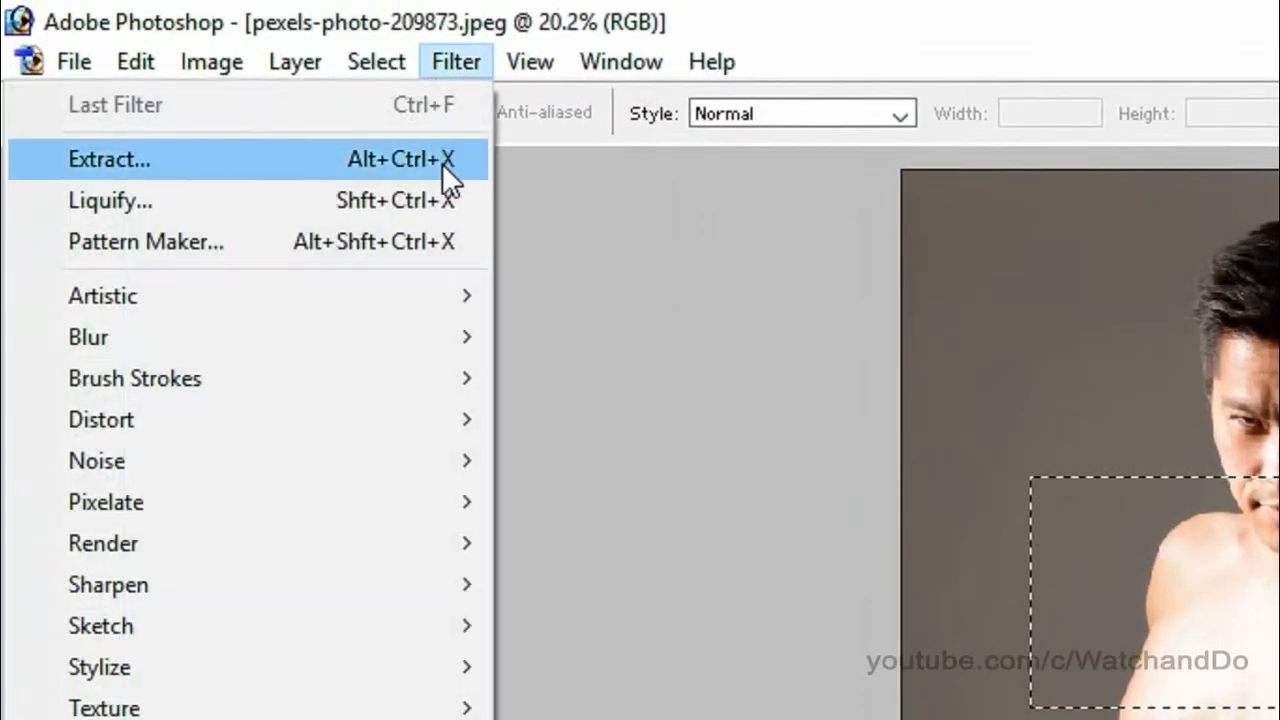
left_click(450, 205)
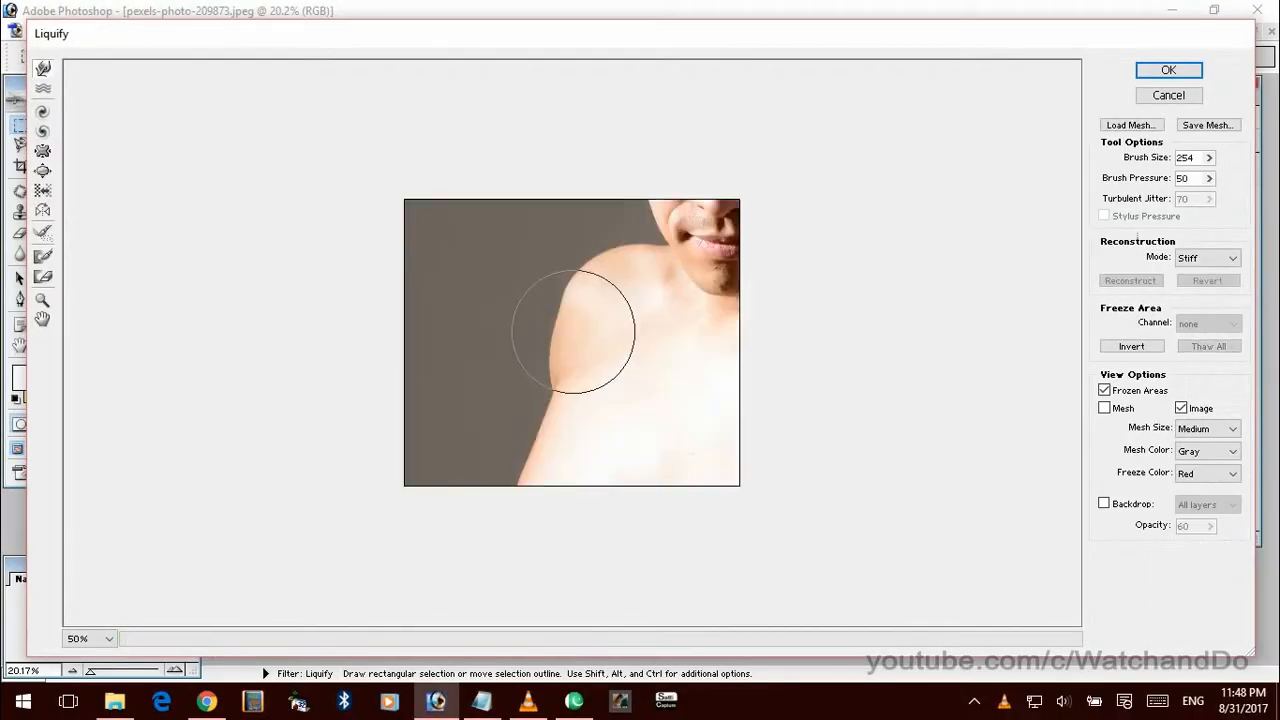
mouse_move(543, 320)
left_mouse_down()
mouse_move(566, 374)
mouse_move(557, 463)
mouse_move(543, 449)
mouse_move(536, 376)
mouse_move(551, 354)
mouse_move(543, 286)
mouse_move(572, 284)
mouse_move(575, 270)
left_mouse_up()
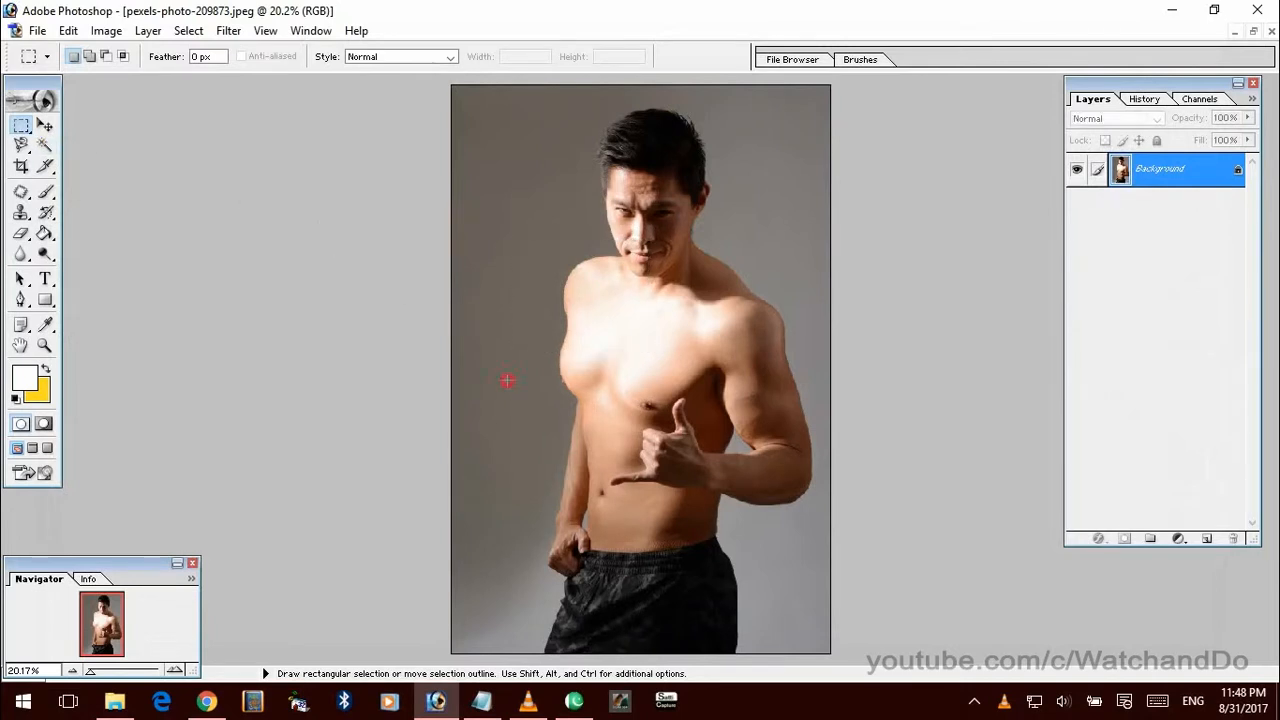
- Select the lowered arm with a rectangular marquee and bloat its forearm in Liquify at brush size 254
left_click_drag(618, 598, 503, 372)
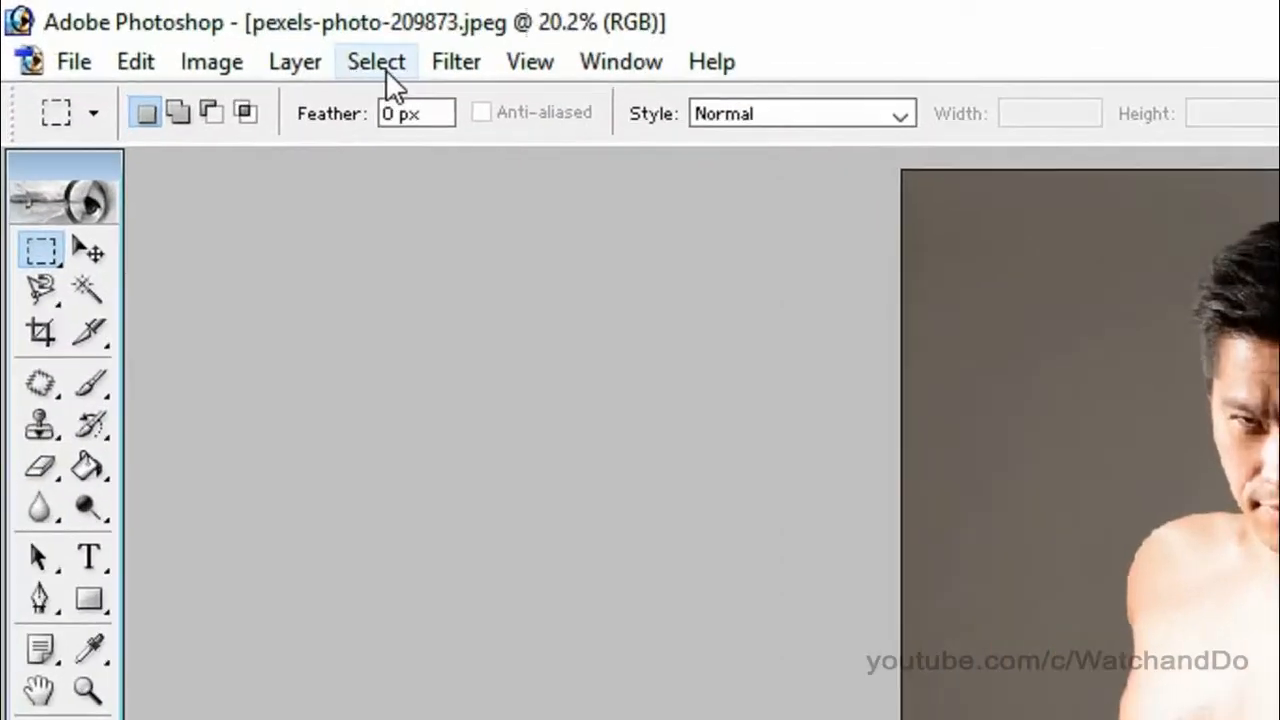
left_click(485, 64)
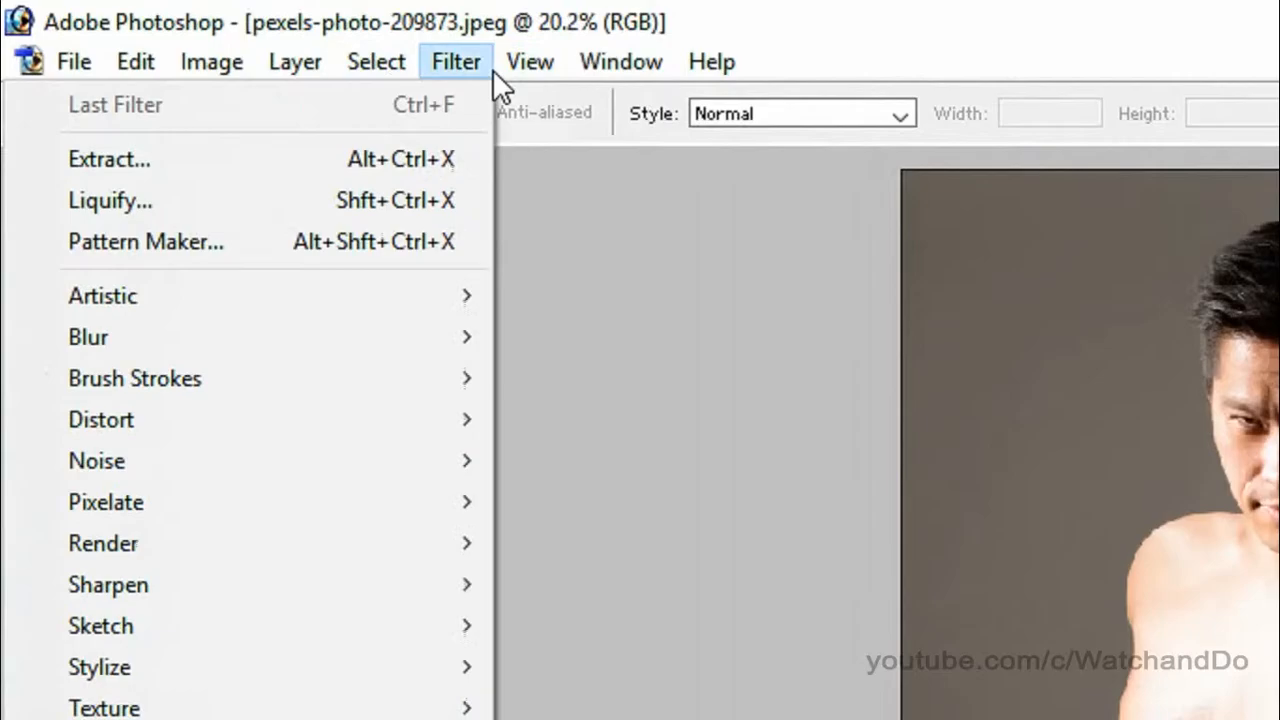
left_click(392, 198)
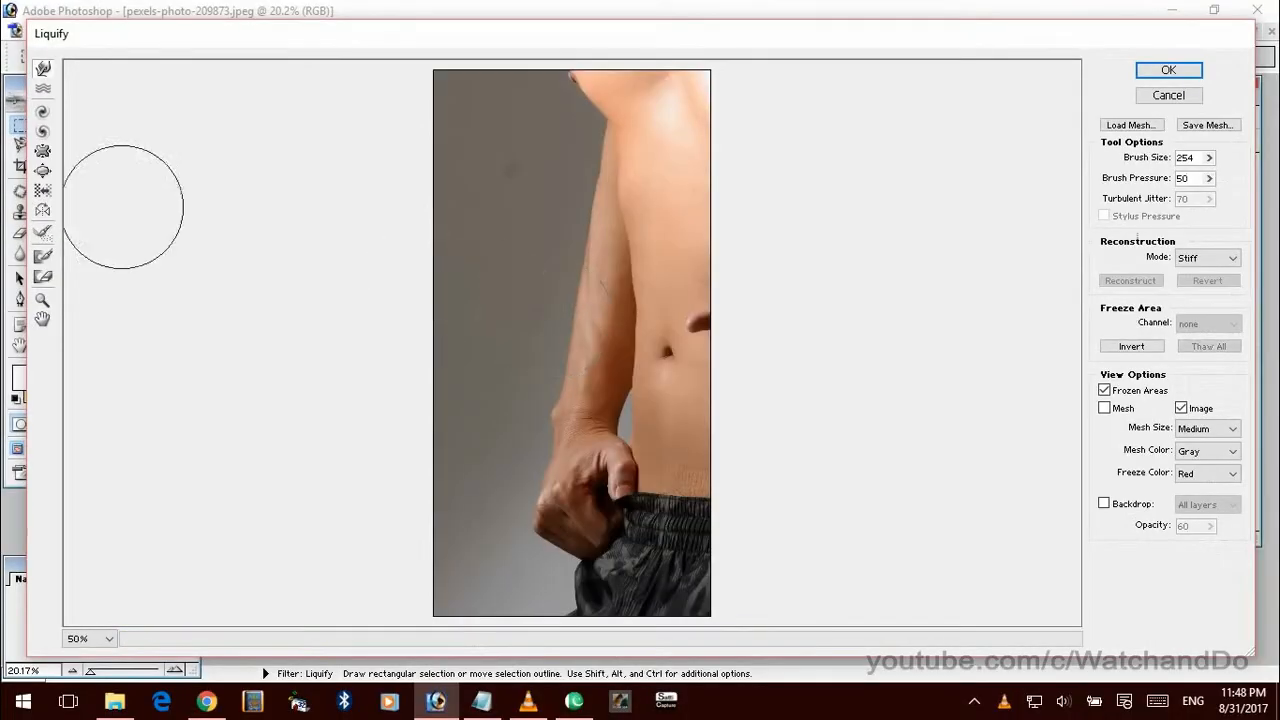
left_click(43, 172)
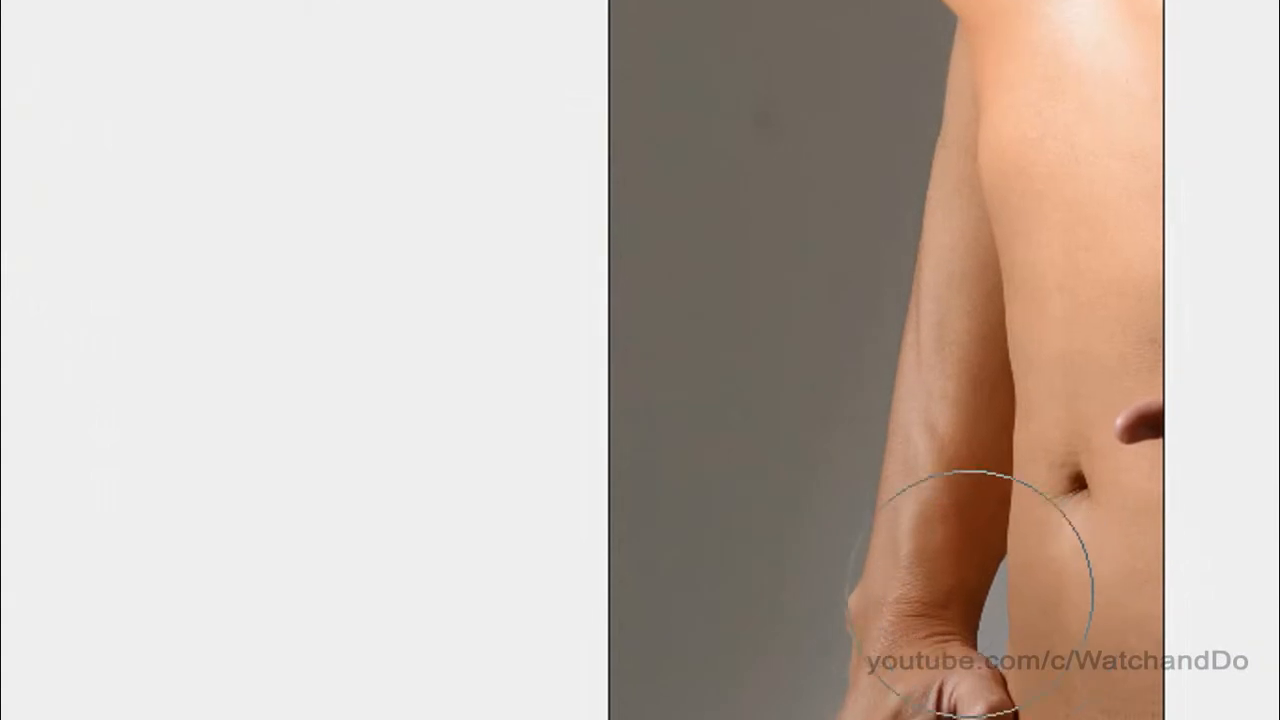
left_click_drag(912, 511, 938, 251)
left_click(963, 240)
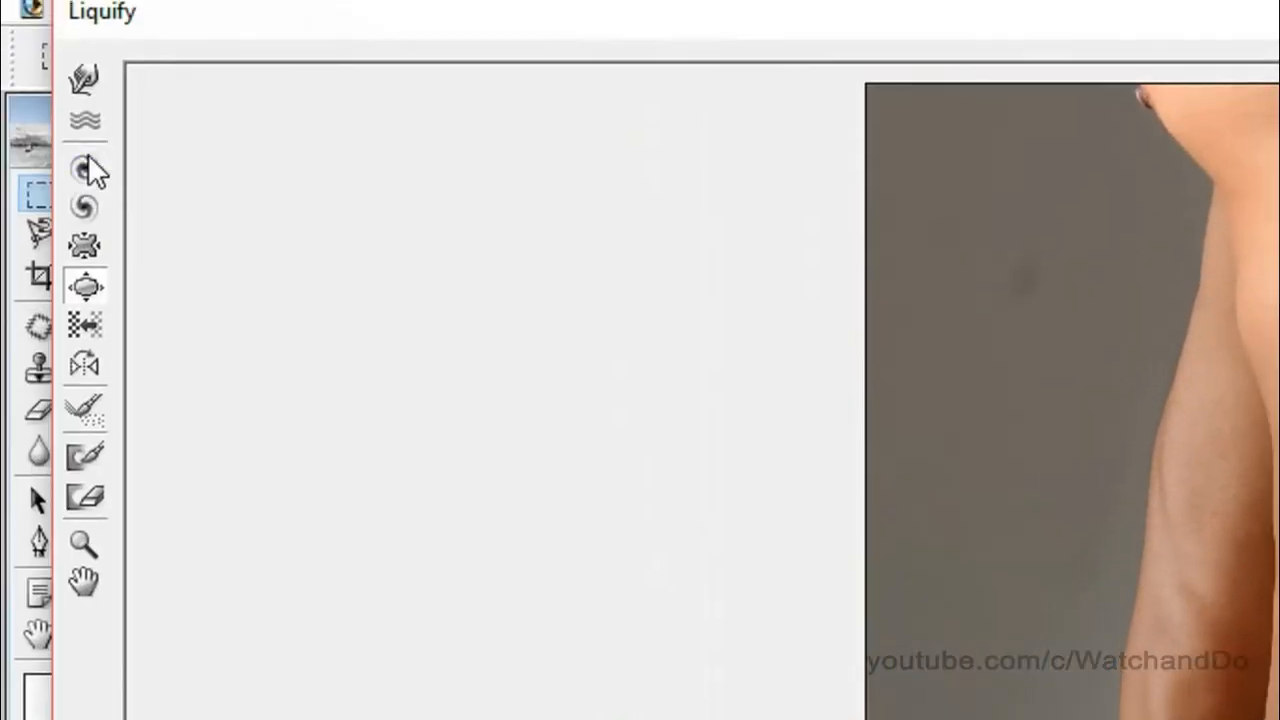
- Warp the lowered arm's outer contour outward around the elbow and forearm, and apply the Liquify changes
left_click(86, 138)
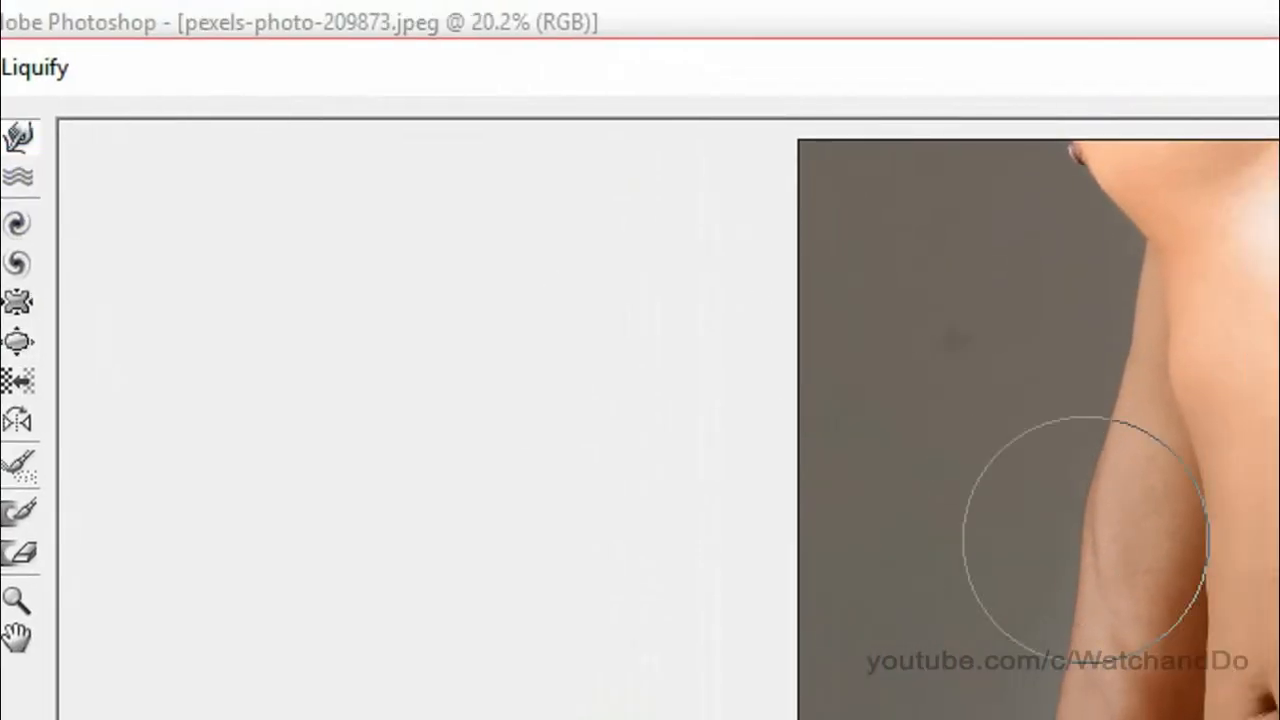
left_click_drag(1217, 484, 1195, 463)
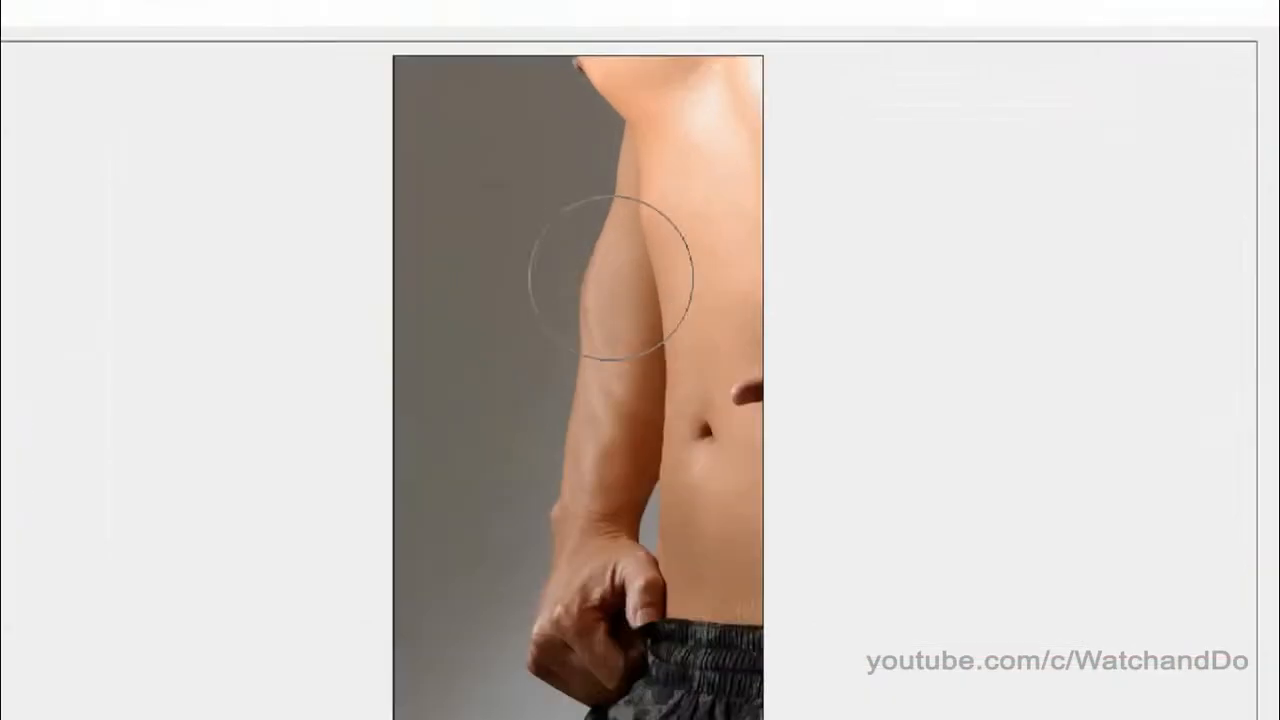
left_click_drag(701, 348, 686, 353)
mouse_move(622, 390)
left_mouse_down()
mouse_move(643, 386)
mouse_move(600, 423)
mouse_move(587, 466)
left_mouse_up()
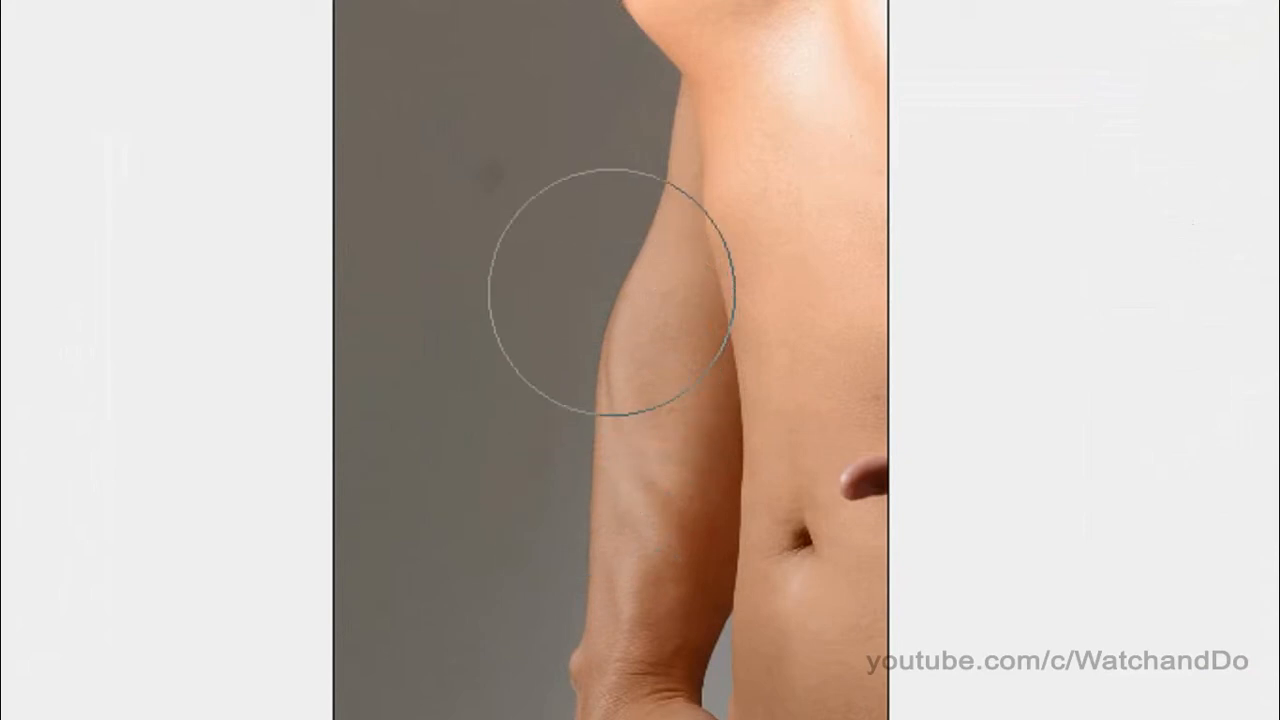
mouse_move(631, 206)
left_mouse_down()
mouse_move(625, 260)
mouse_move(621, 233)
left_mouse_up()
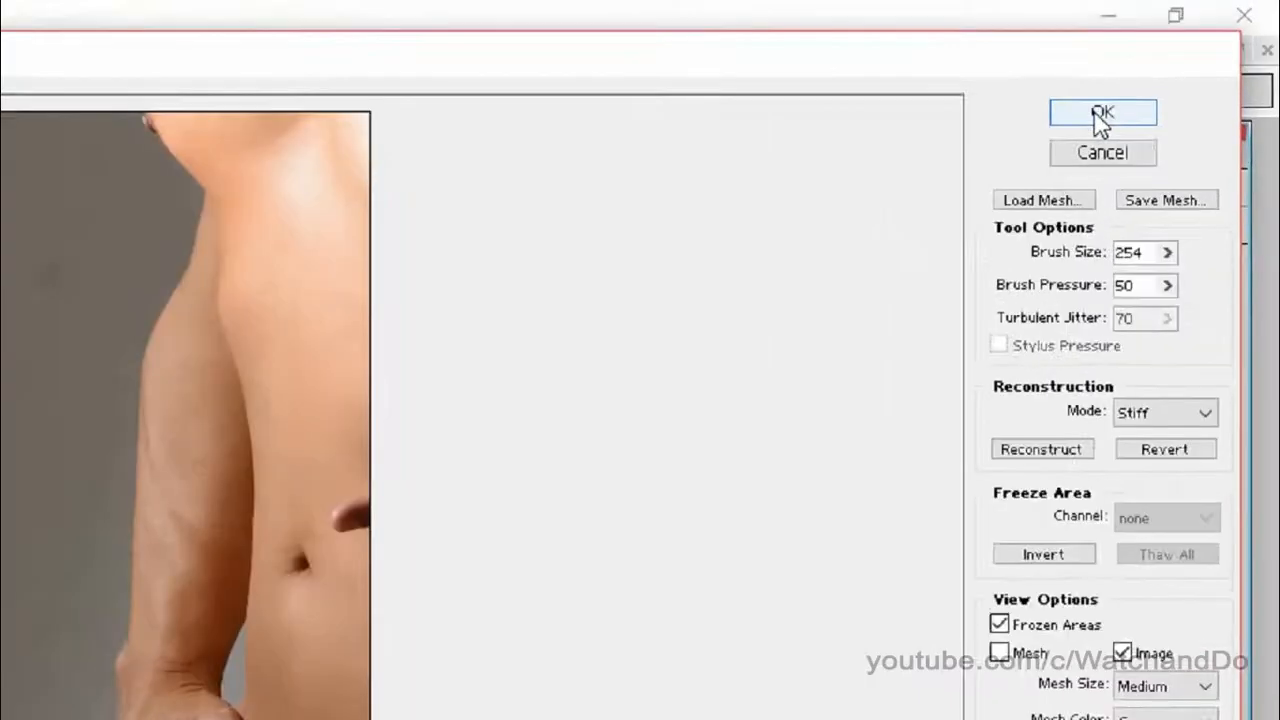
left_click(1168, 71)
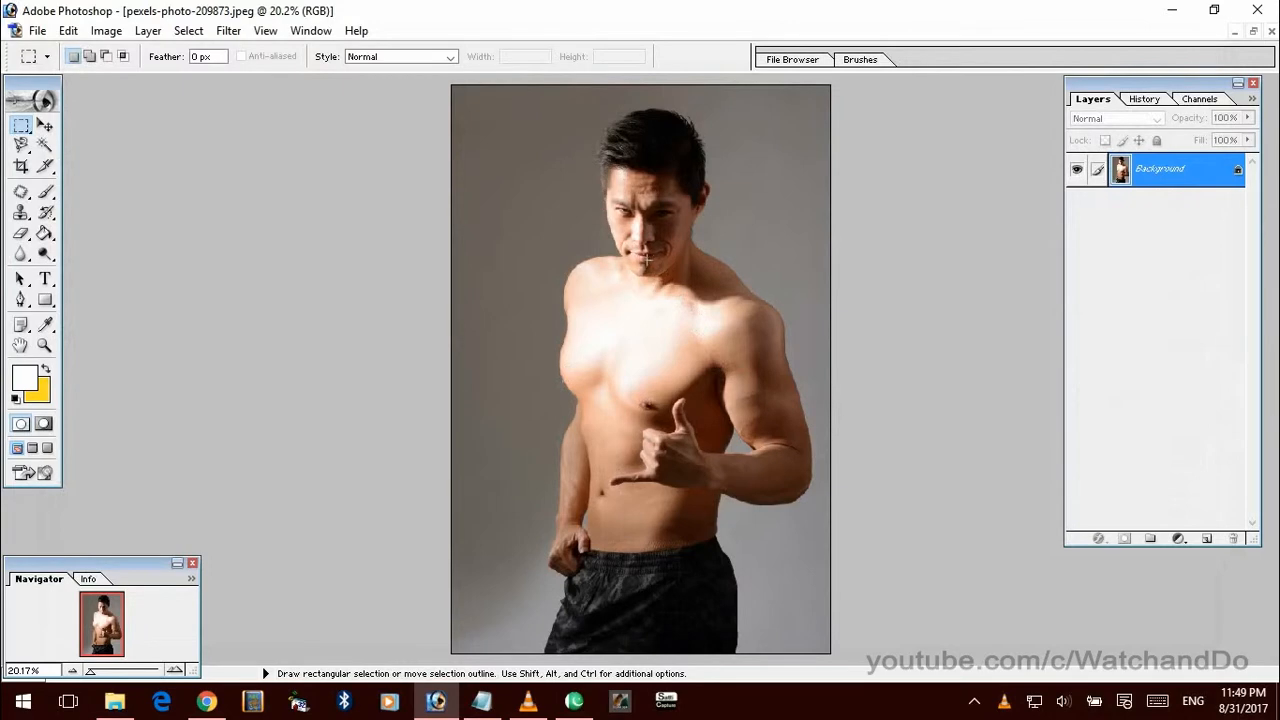
- Start a Magnetic Lasso outline in the background beside the face at 100% zoom and trace down the cheek edge
left_click(176, 670)
left_click(176, 670)
left_click(176, 670)
left_click(176, 670)
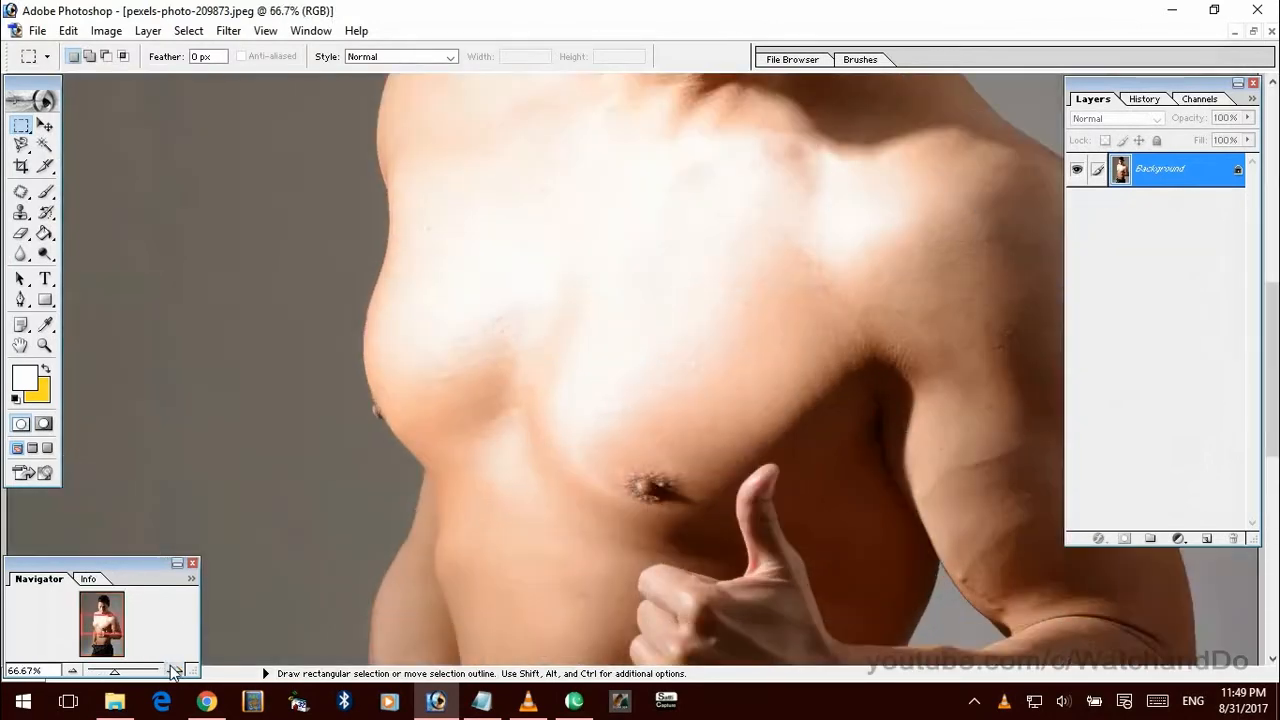
left_click(176, 670)
left_click_drag(101, 603, 104, 610)
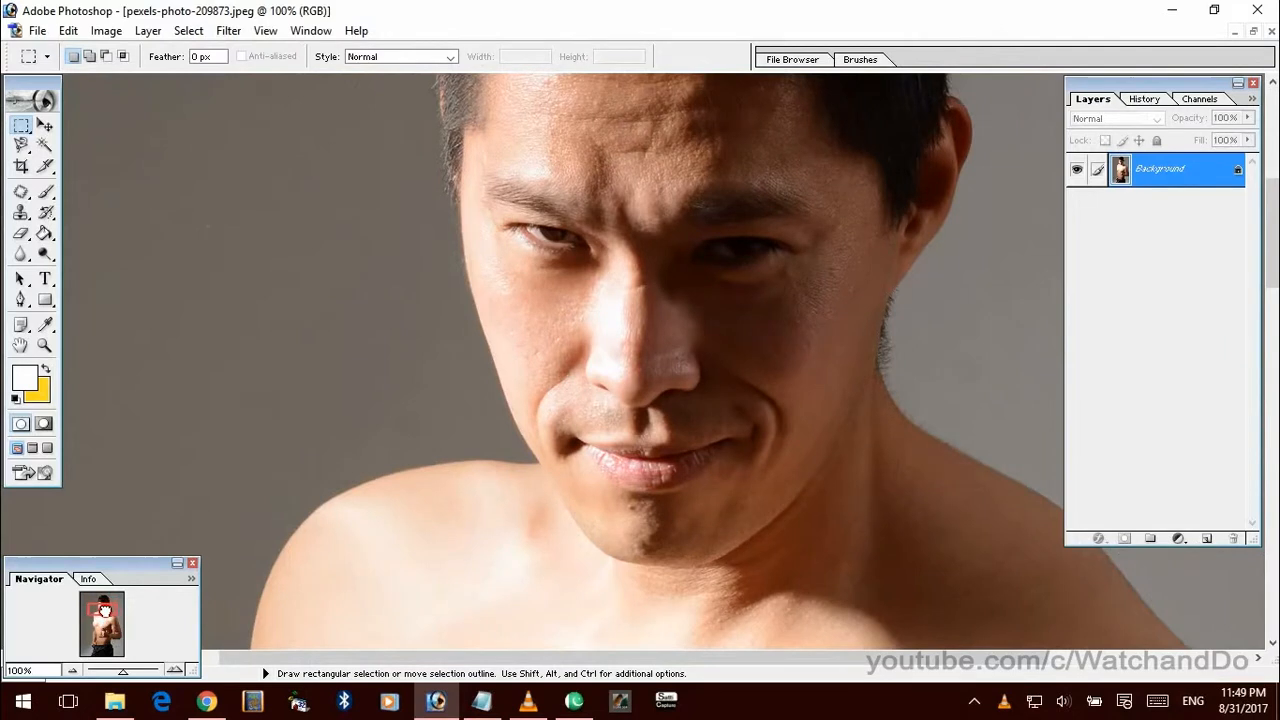
left_click(22, 146)
left_click(23, 147)
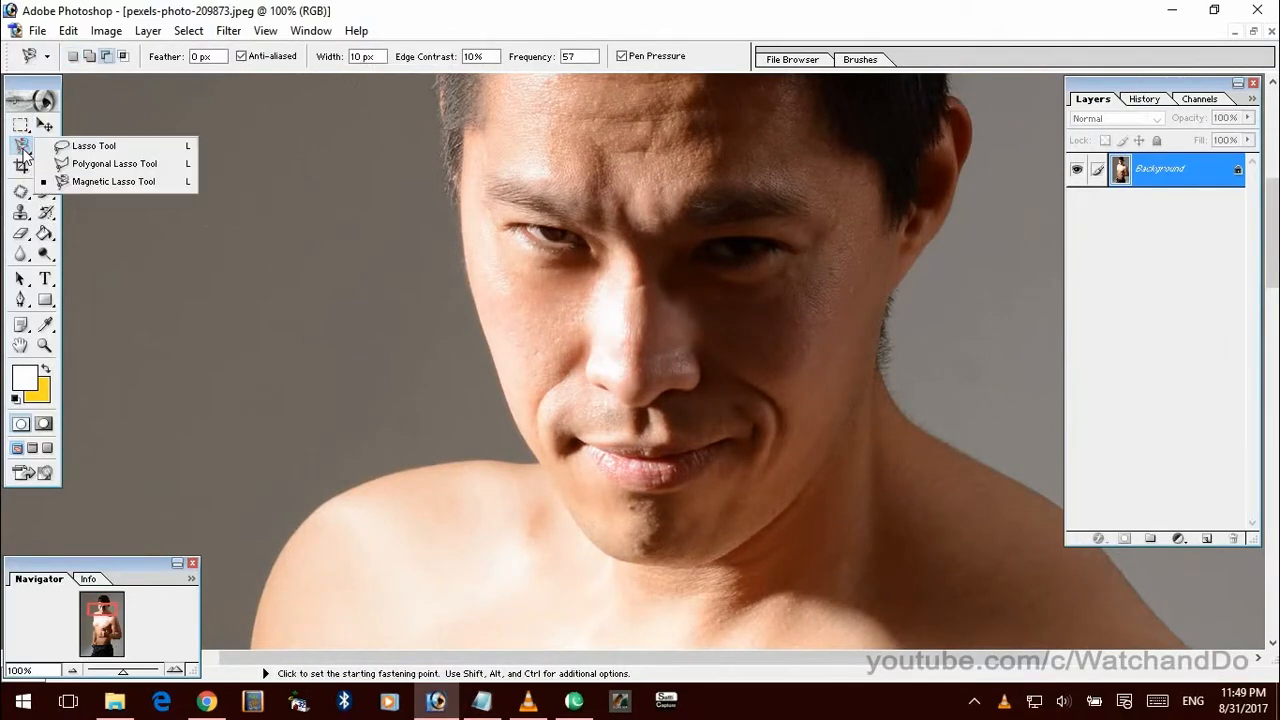
left_click(208, 273)
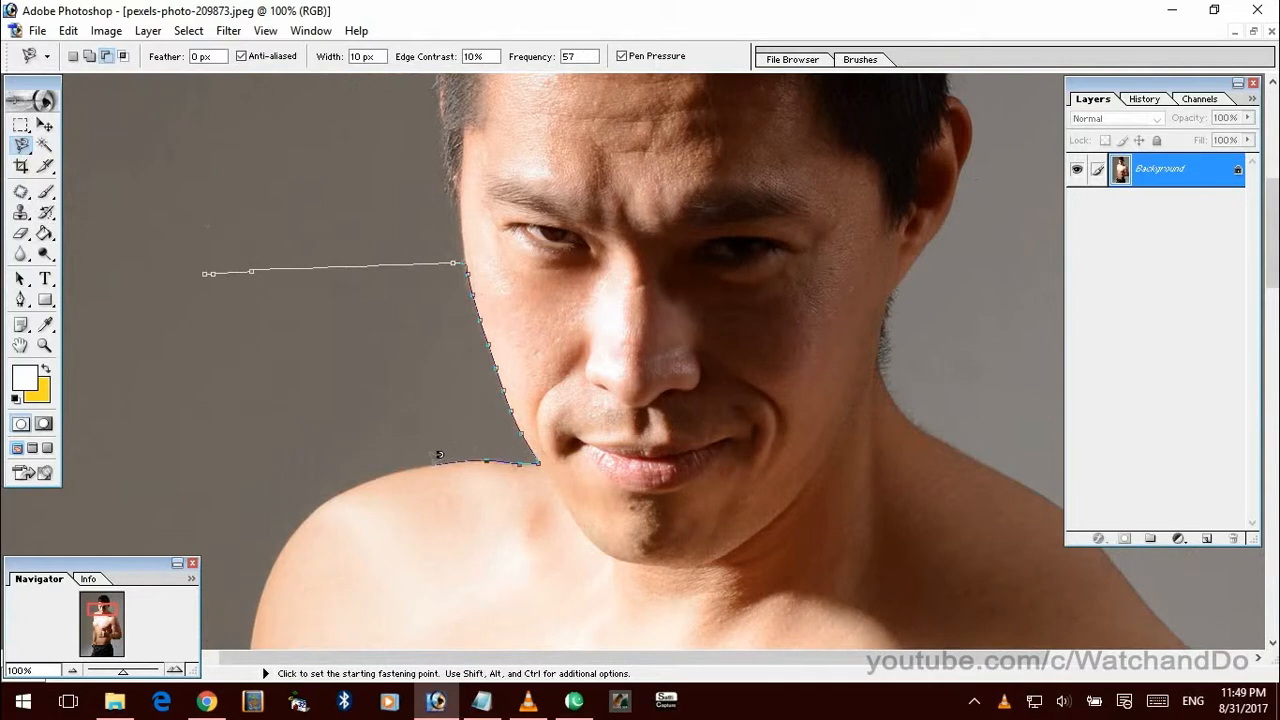
left_click(299, 496)
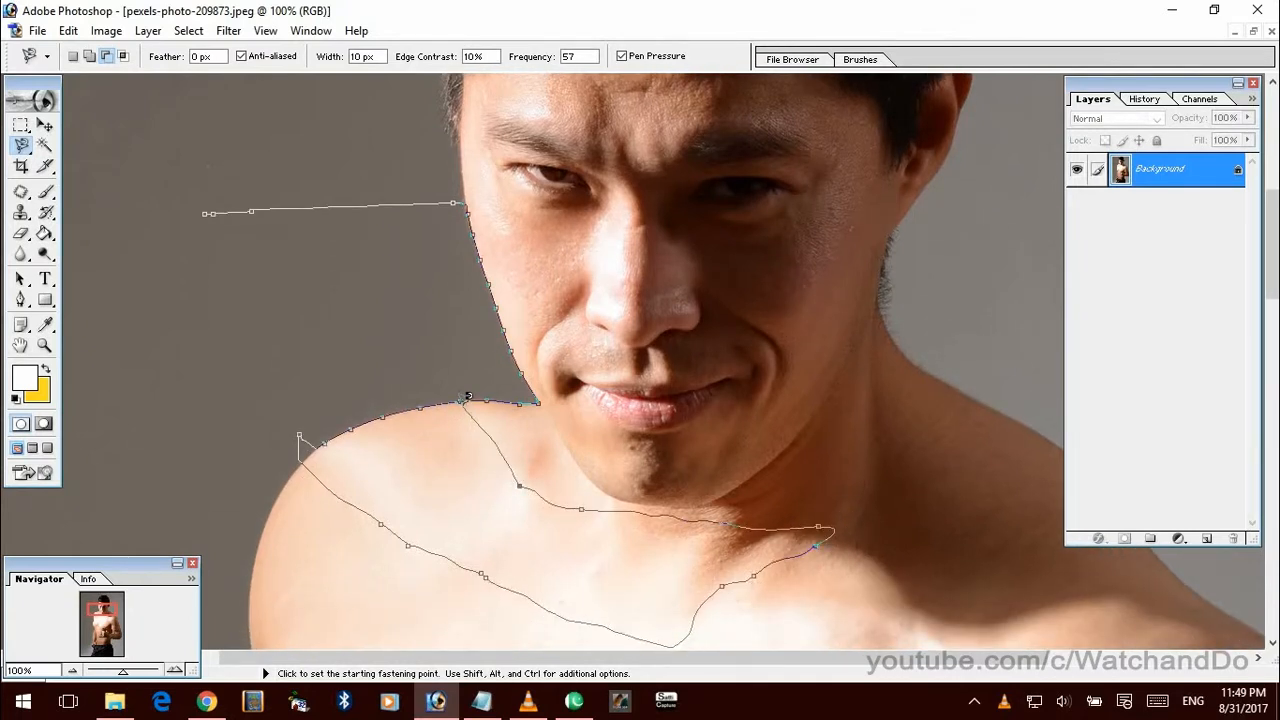
key("BackSpace")
key("BackSpace")
key("BackSpace")
key("BackSpace")
key("BackSpace")
key("BackSpace")
key("BackSpace")
key("BackSpace")
key("BackSpace")
key("BackSpace")
key("BackSpace")
key("BackSpace")
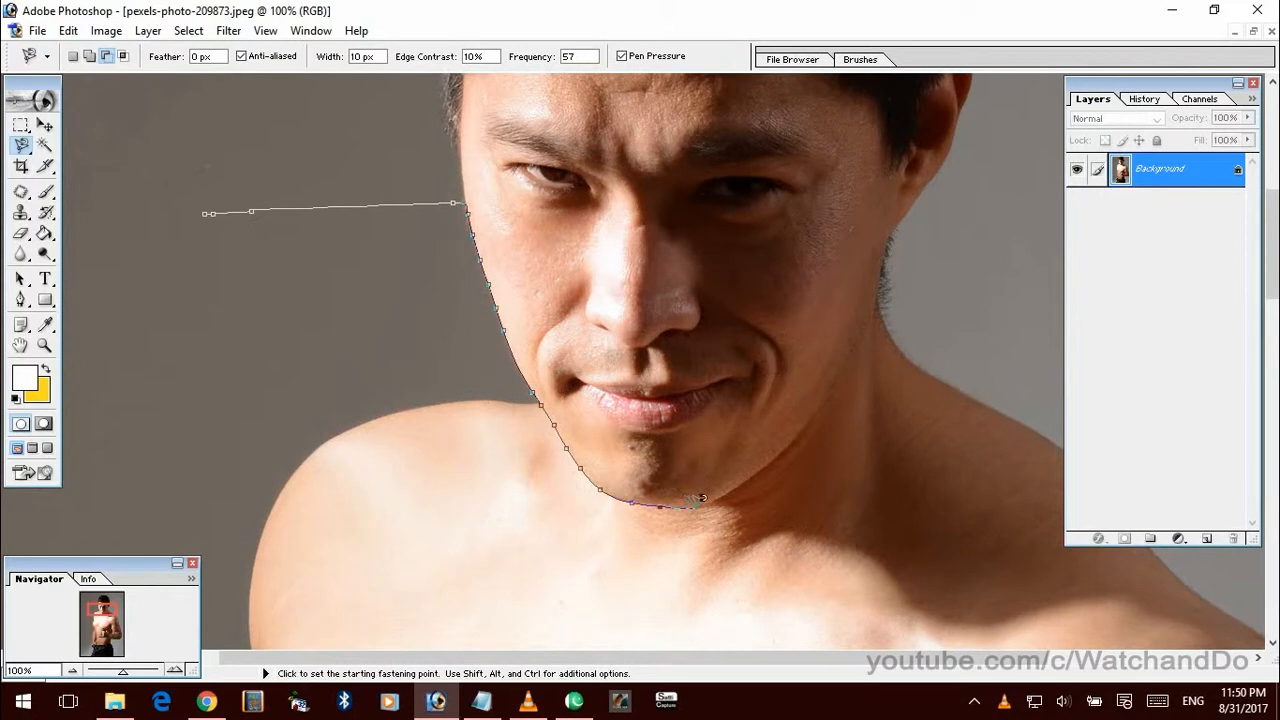
- Trace the Magnetic Lasso along the jaw and chin, then close it around the neck, the adjacent shoulder and the background
left_click(779, 450)
left_click(757, 607)
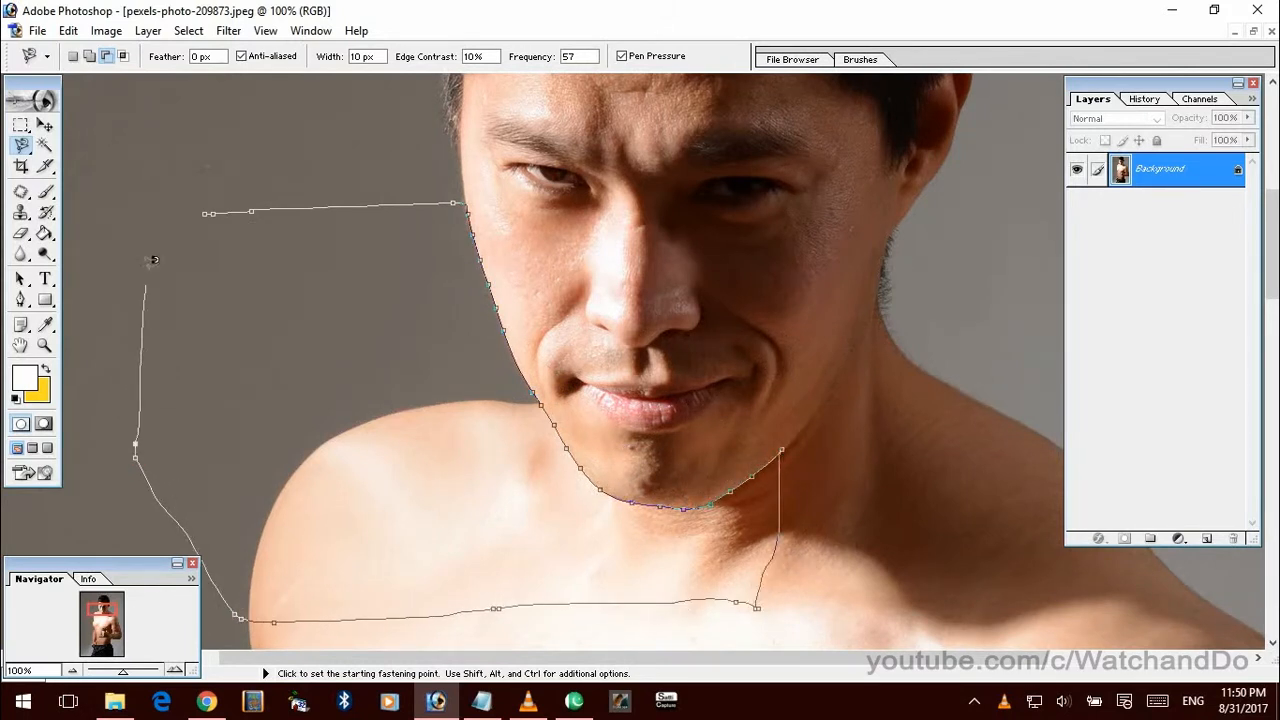
left_click(210, 207)
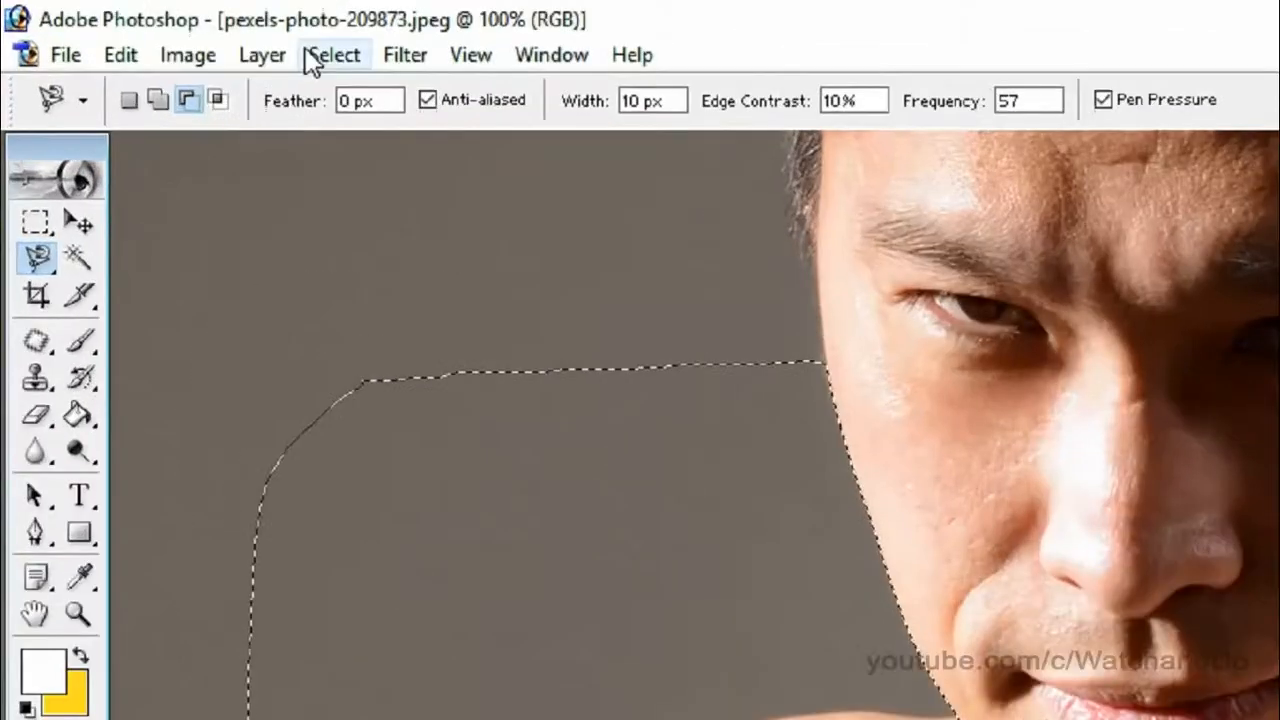
- Warp the selected neck-to-shoulder slope up toward the jaw in Liquify at brush size 254 and apply the changes
left_click(228, 30)
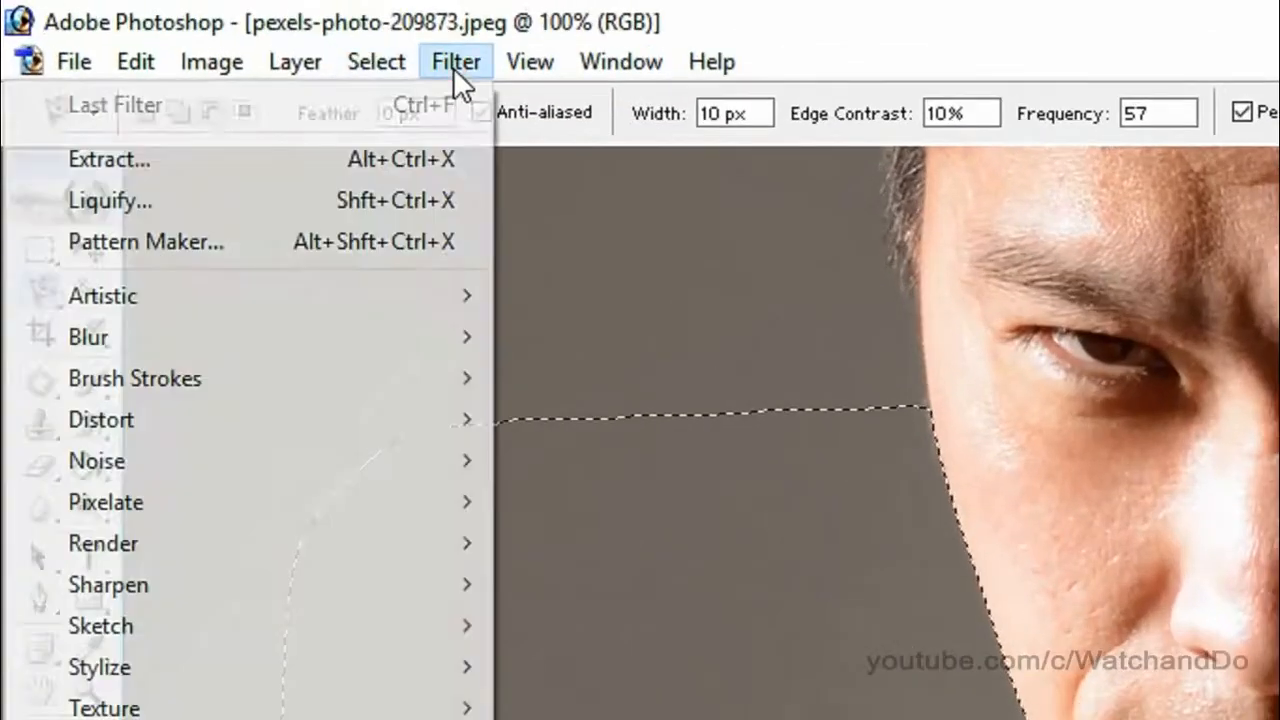
left_click(188, 100)
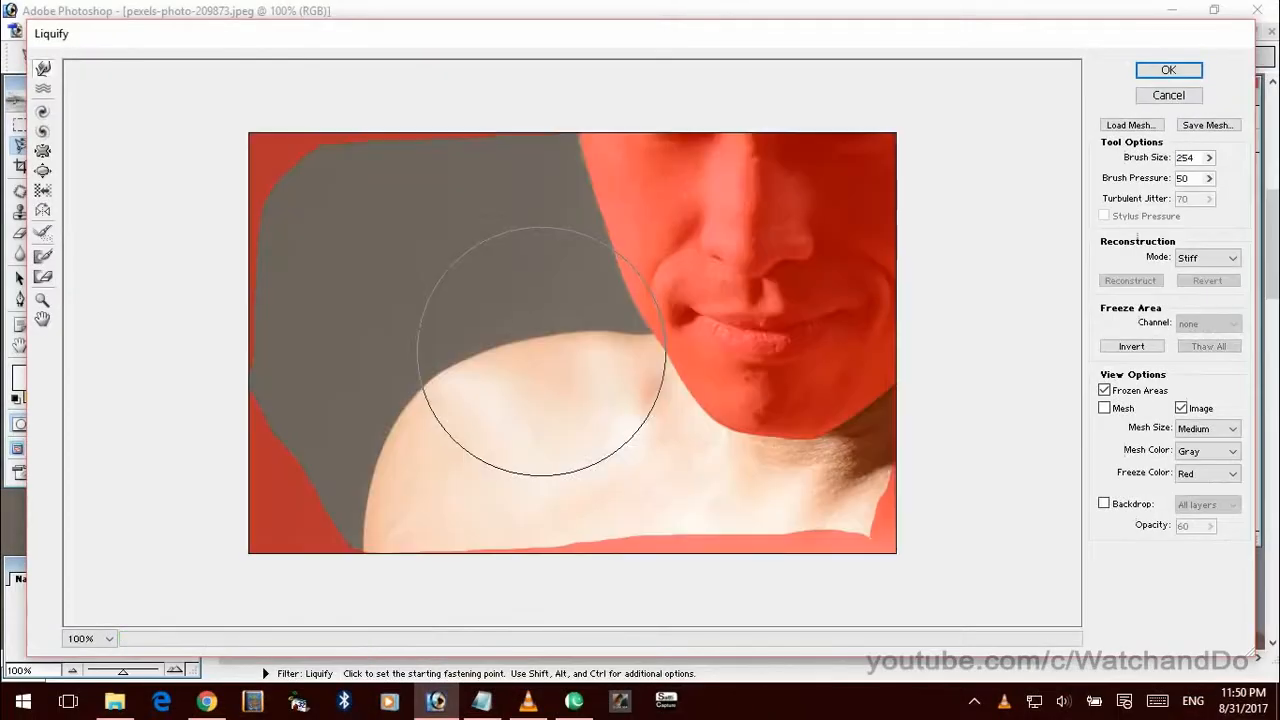
mouse_move(574, 373)
left_mouse_down()
mouse_move(643, 291)
mouse_move(632, 300)
mouse_move(641, 327)
left_mouse_up()
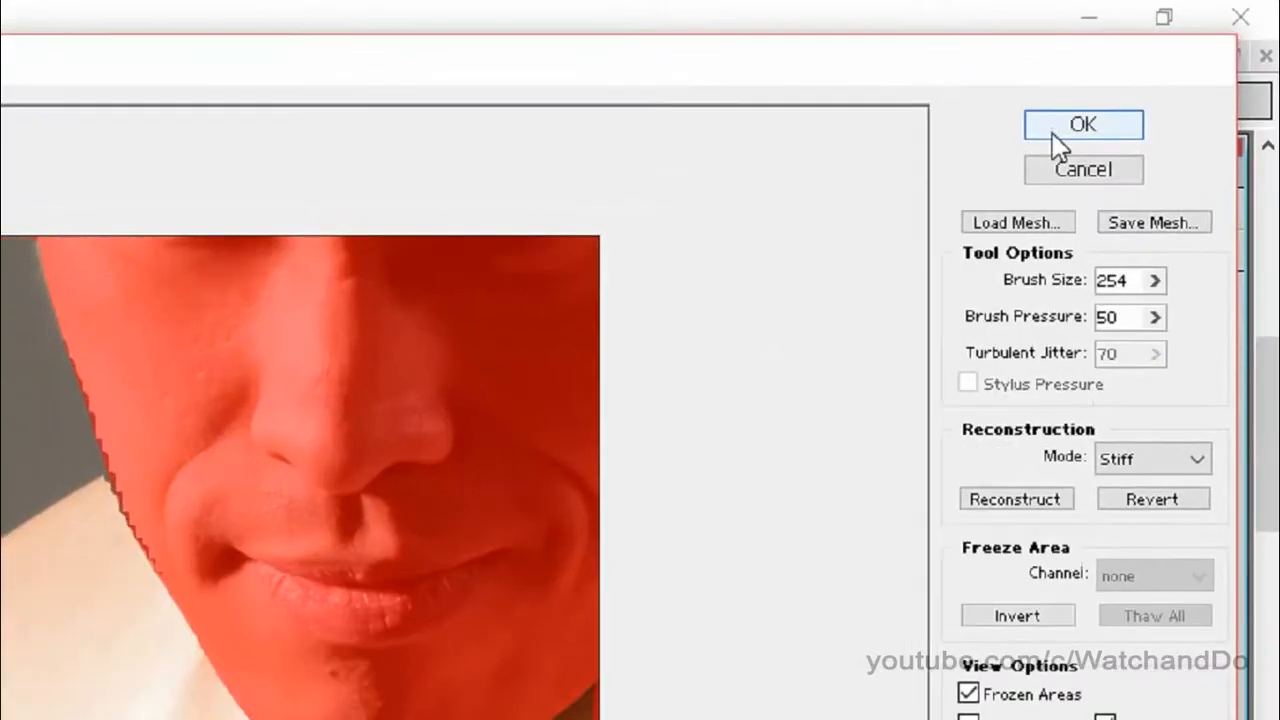
left_click(1147, 72)
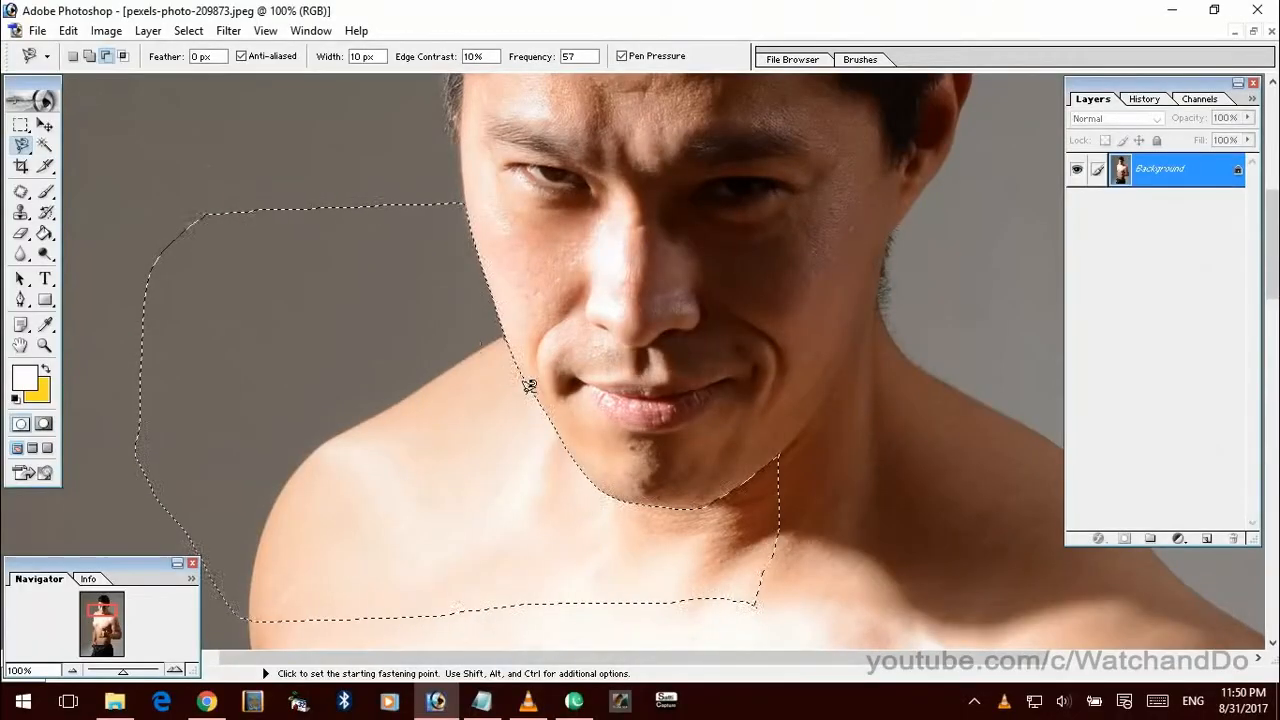
- Clear the lasso selection using the Rectangular Marquee tool and zoom out to view the whole photo
left_click(19, 125)
left_click(263, 169)
scroll(441, 343, "up", 1)
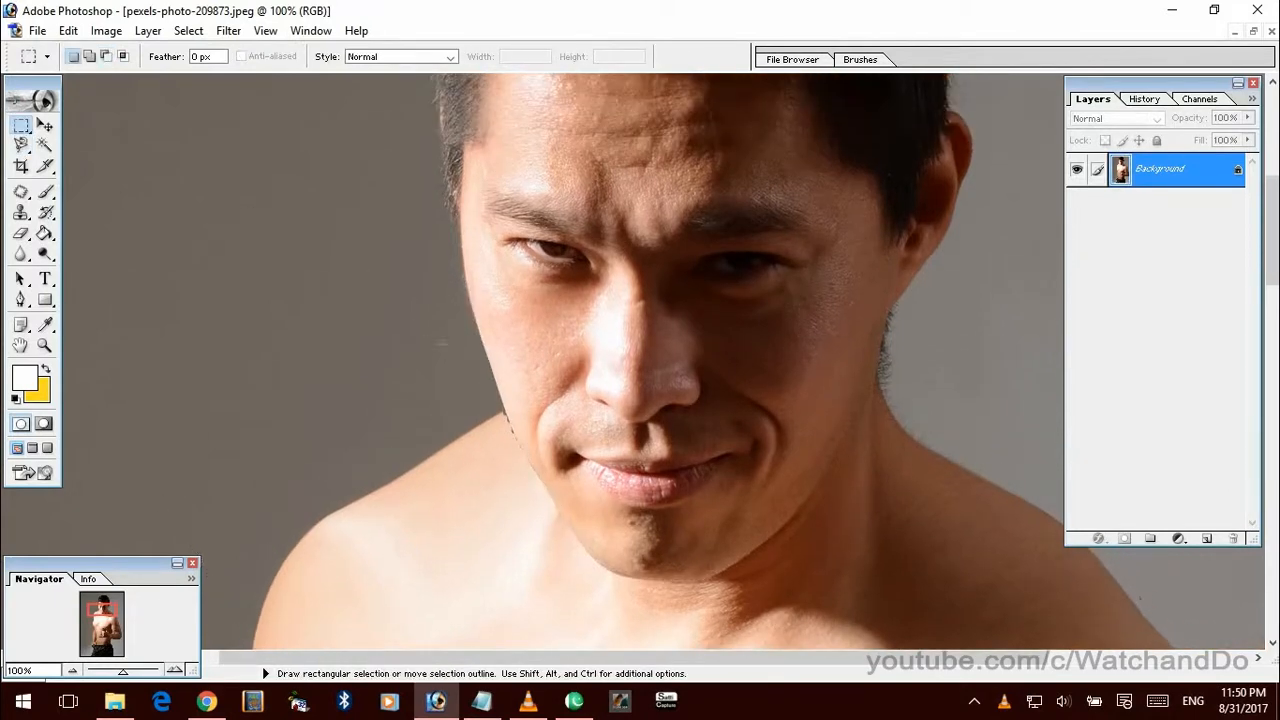
scroll(1158, 110, "up", 2)
scroll(1164, 96, "down", 6)
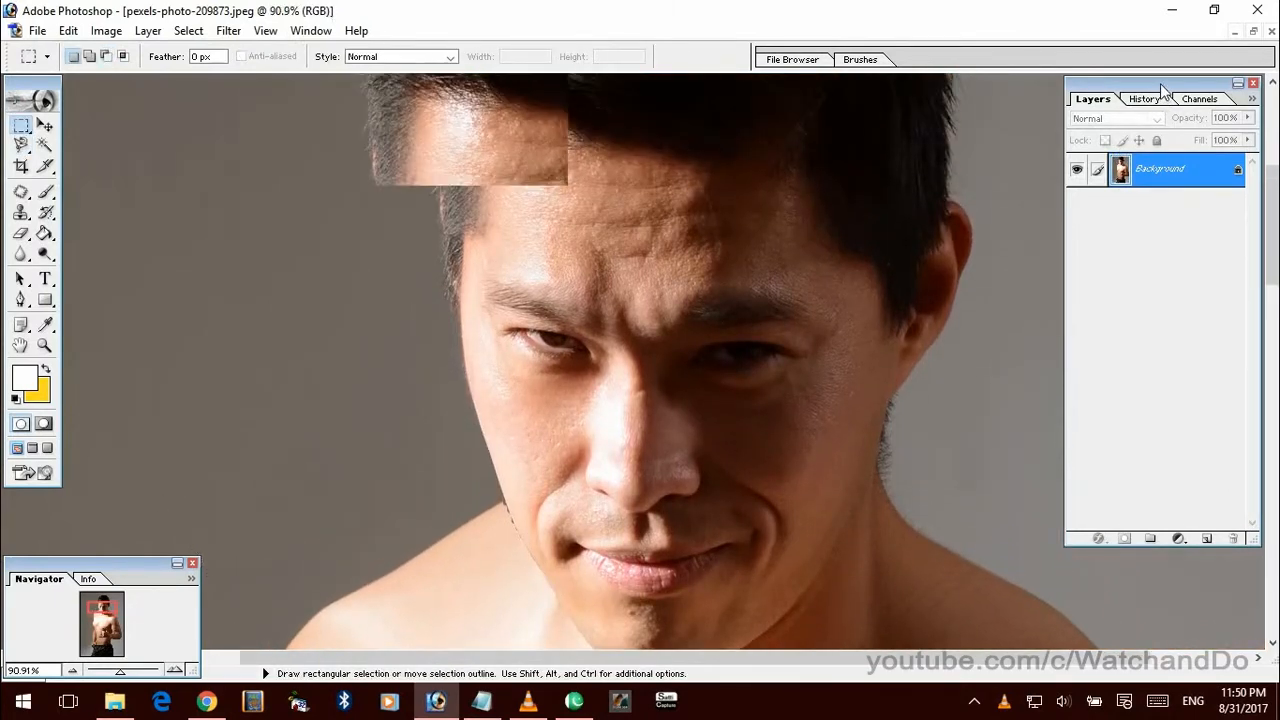
scroll(1160, 90, "down", 6)
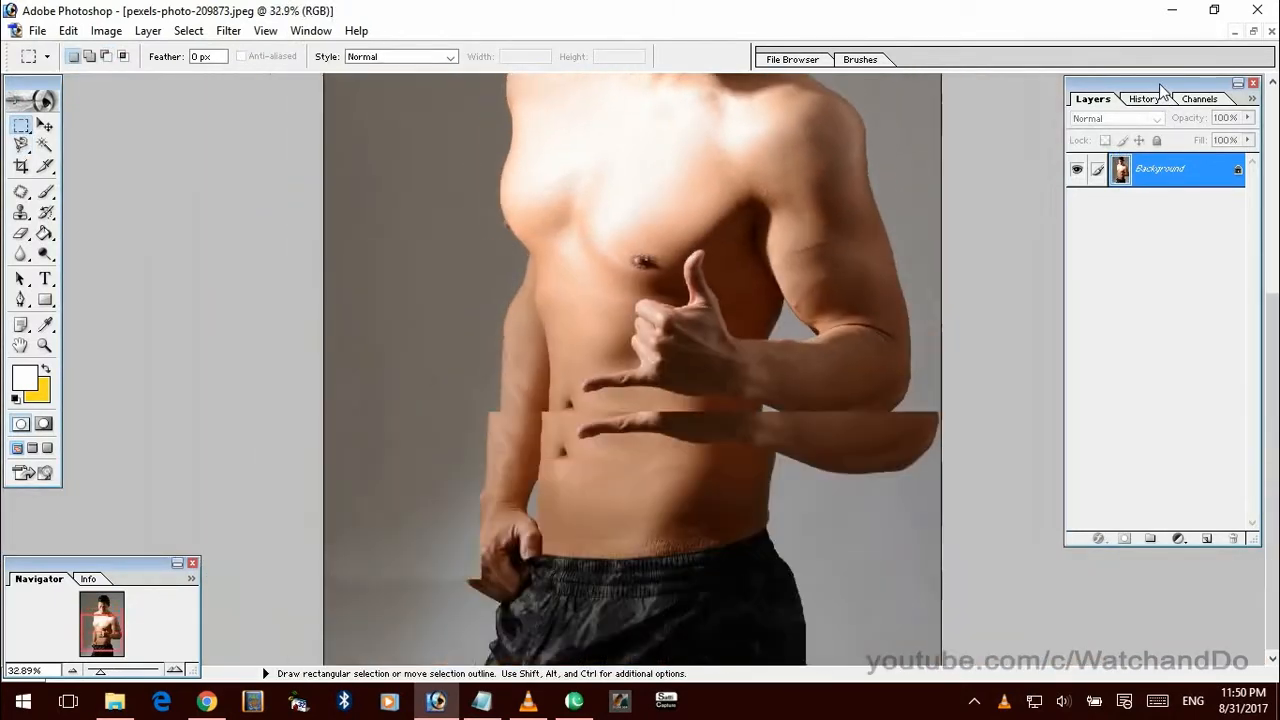
scroll(1160, 90, "down", 1)
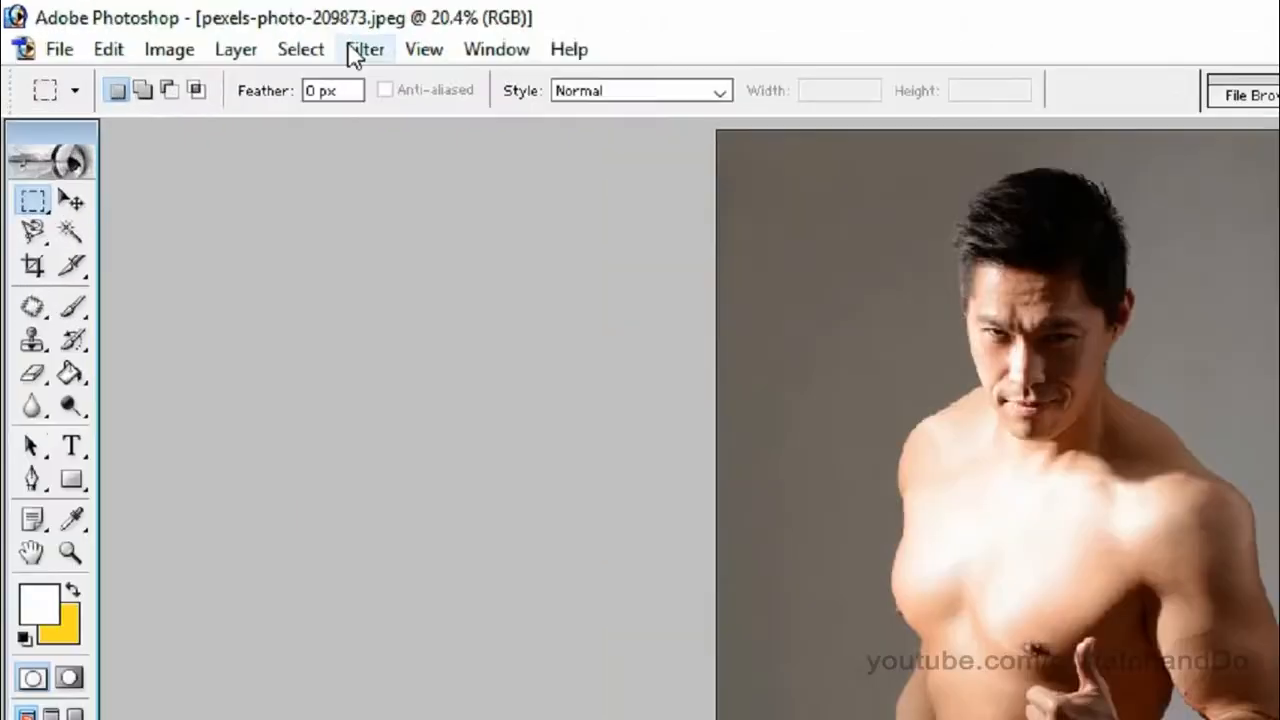
- Enlarge the shoulder and upper arm of the bent, gesturing arm with Liquify's Warp tool at brush size 254 and pressure 50
left_click(362, 49)
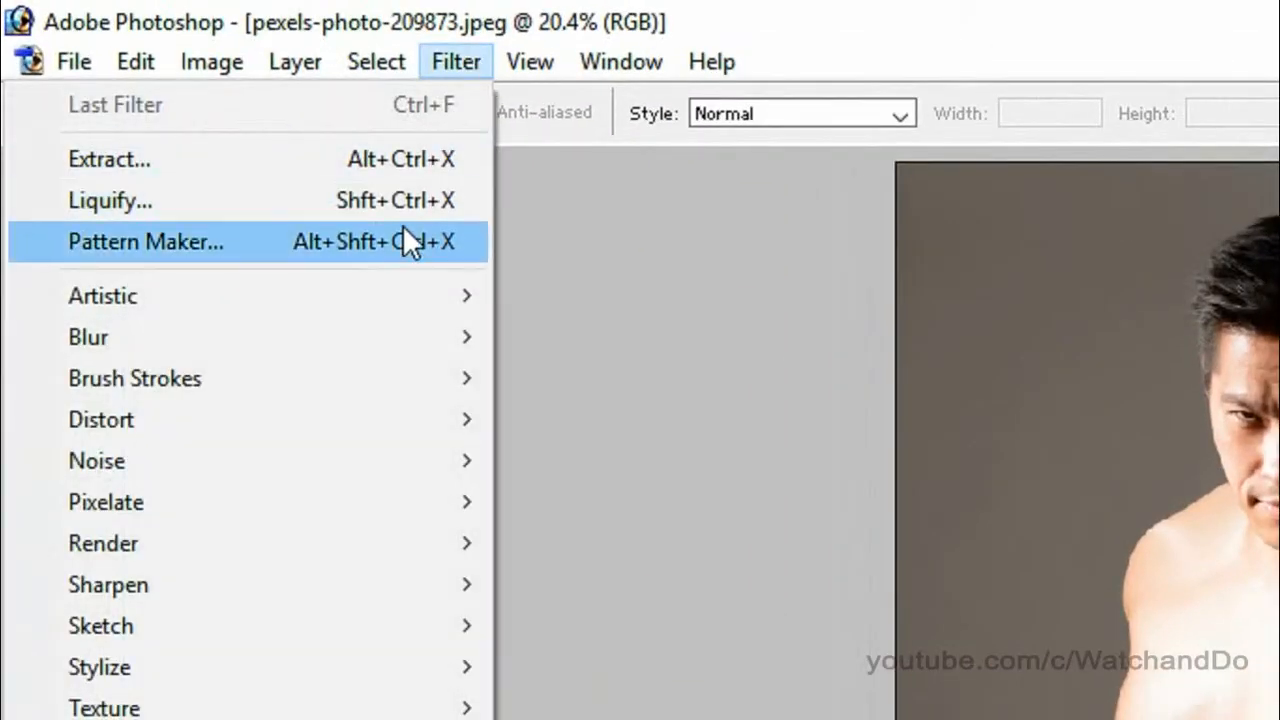
left_click(320, 161)
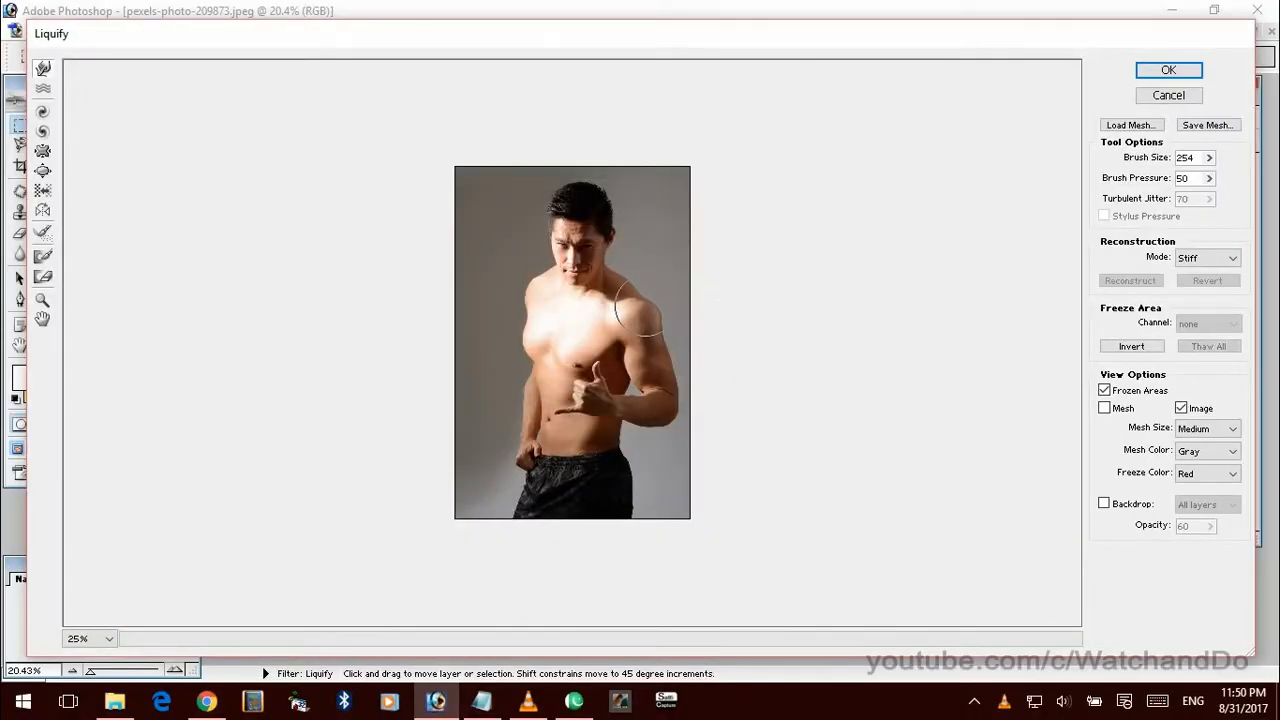
left_click_drag(637, 310, 656, 346)
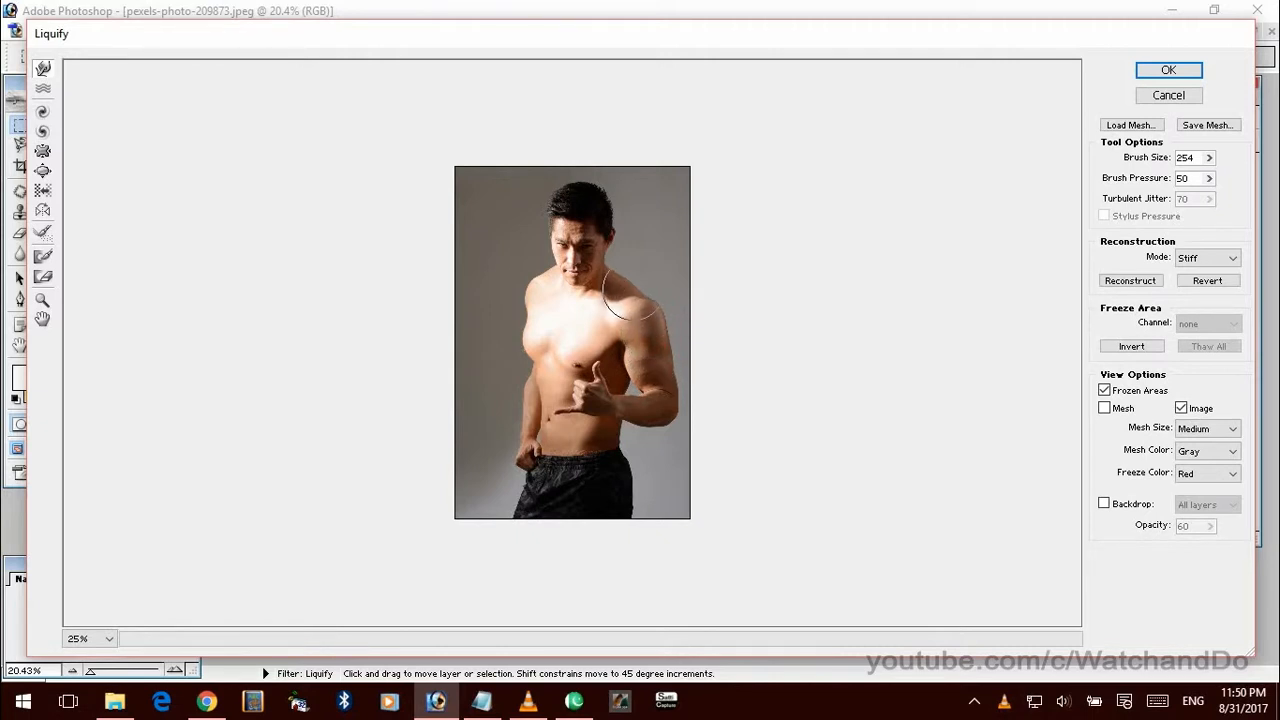
left_click_drag(633, 289, 651, 301)
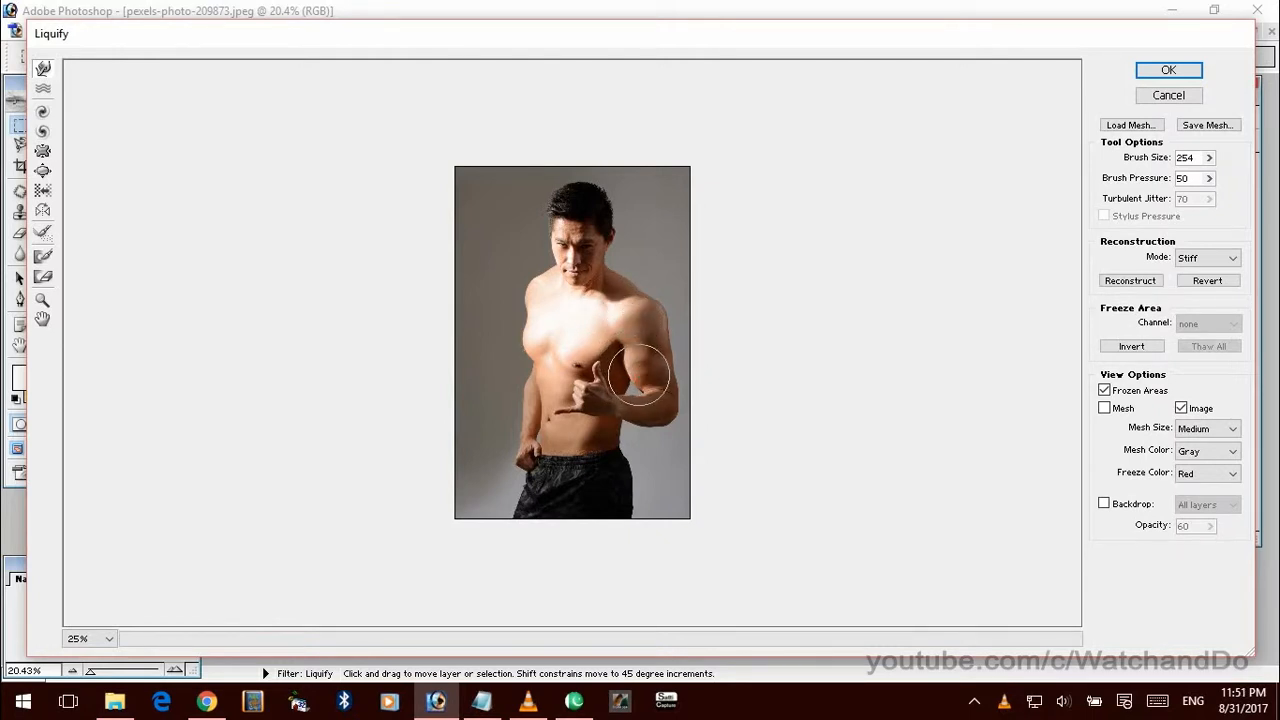
left_click_drag(639, 374, 637, 385)
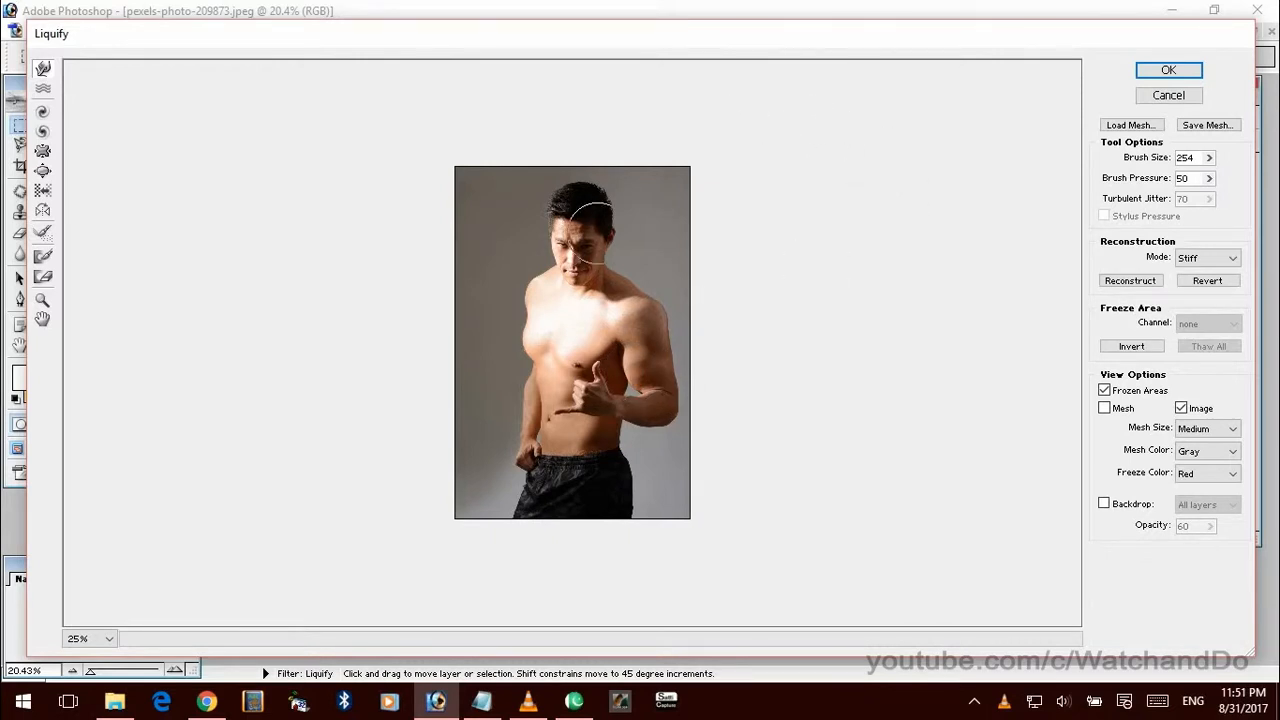
- Warp the neck-to-shoulder slope above the bent arm and the opposite shoulder slightly upward, and apply the Liquify changes
left_click_drag(617, 294, 612, 293)
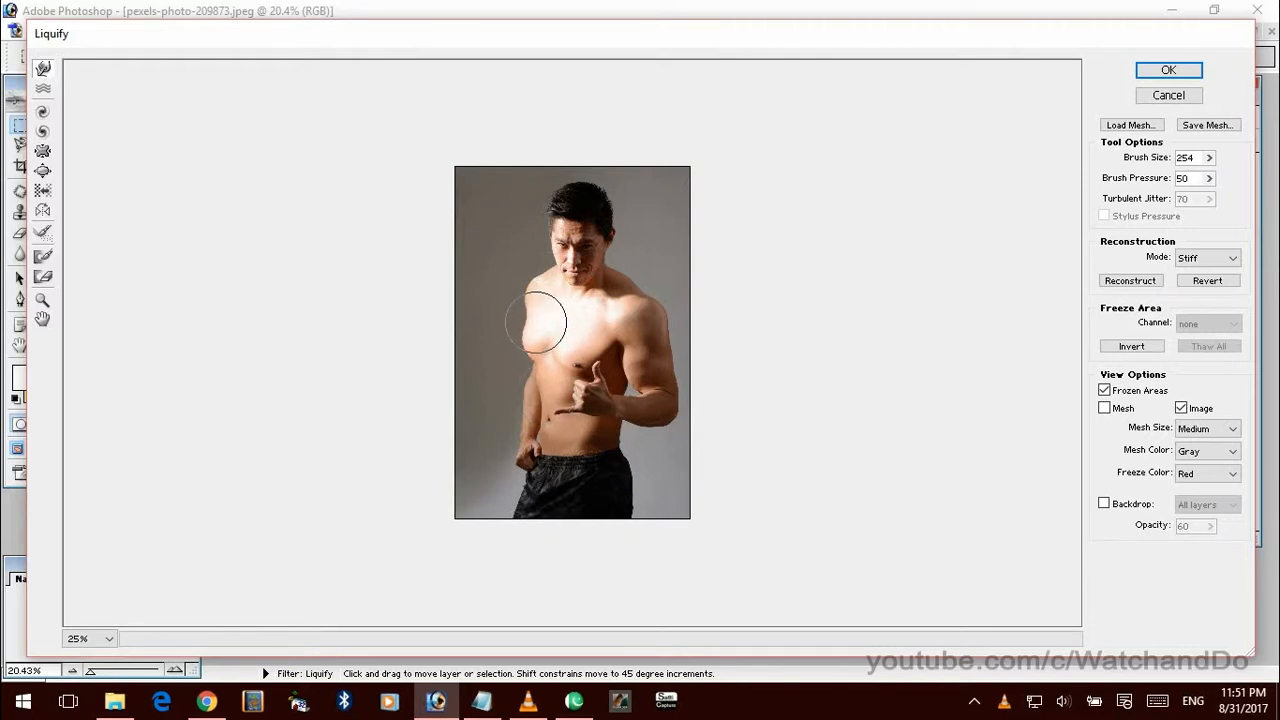
left_click_drag(533, 295, 534, 281)
left_click(1170, 69)
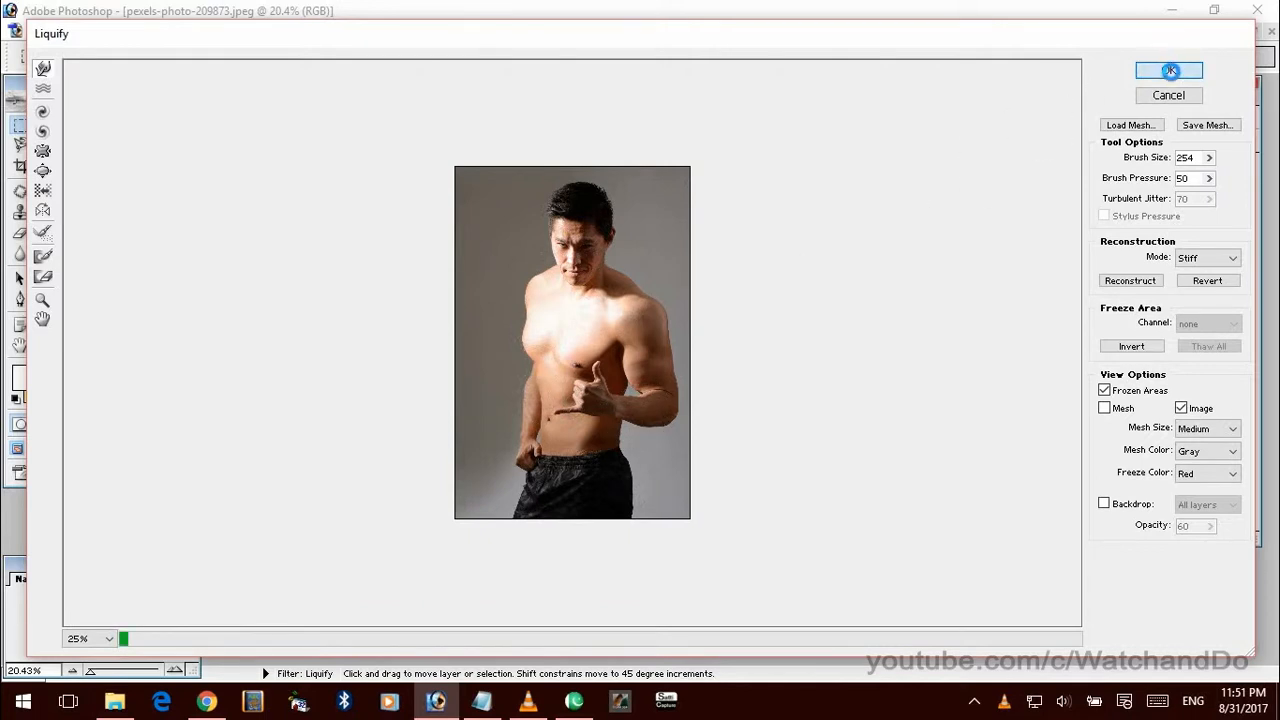